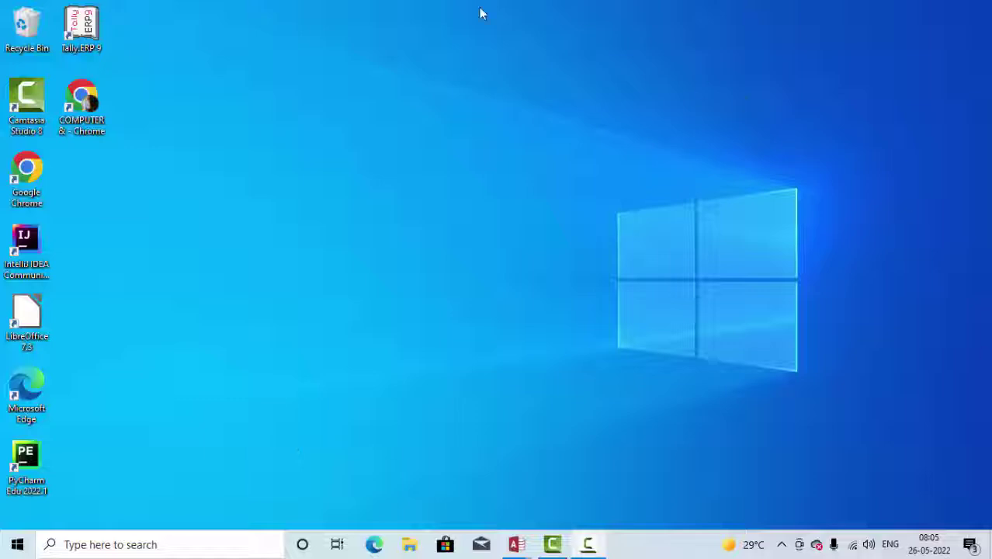
# Refresh the desktop several times from its shortcut menu.
pyautogui.rightClick(266, 62)
pyautogui.click(308, 105)
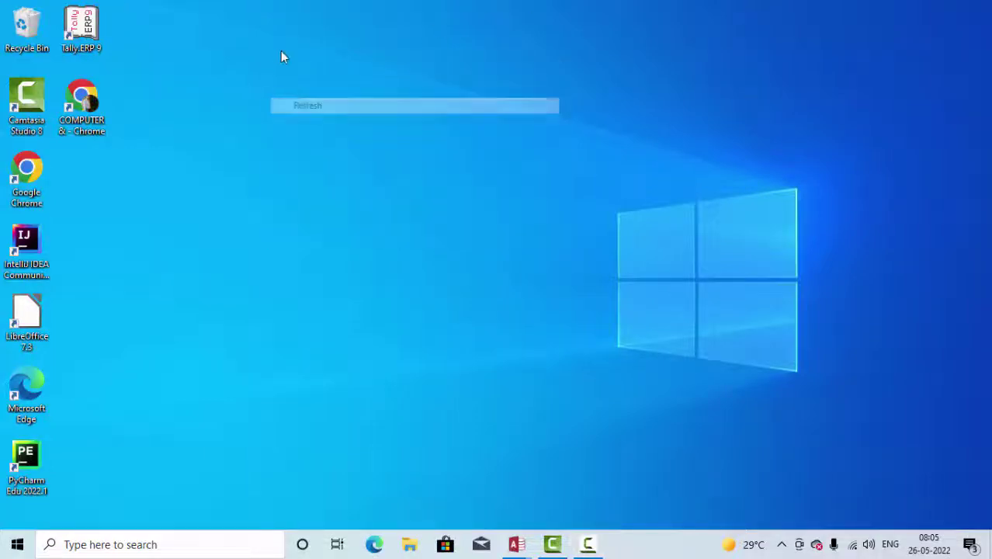
pyautogui.rightClick(274, 63)
pyautogui.click(294, 95)
pyautogui.rightClick(294, 95)
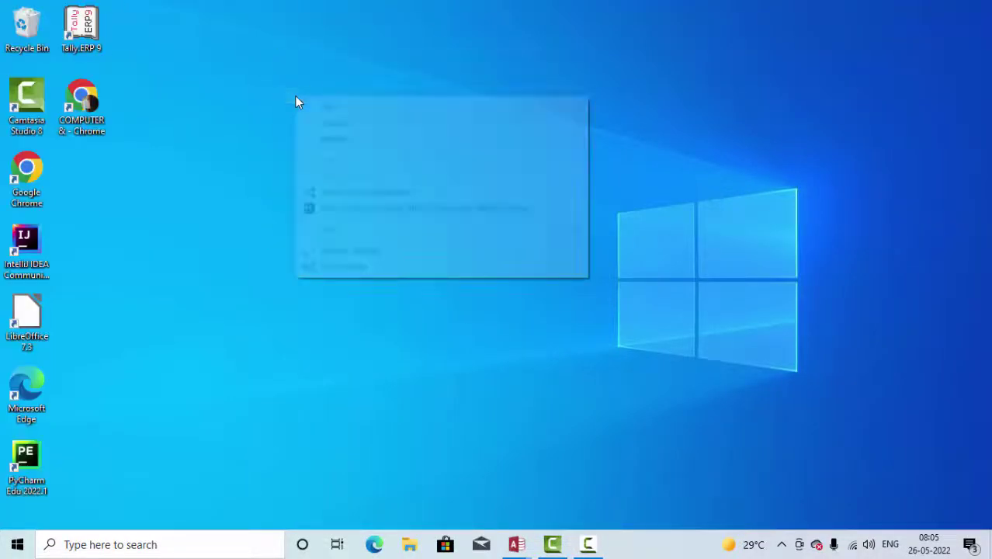
pyautogui.click(330, 138)
pyautogui.rightClick(279, 48)
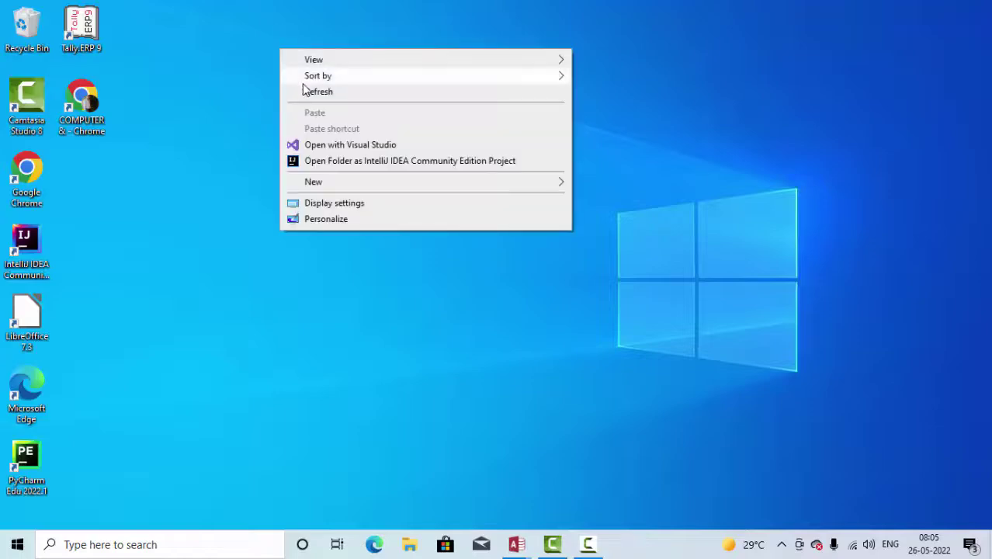
pyautogui.click(310, 94)
pyautogui.rightClick(212, 44)
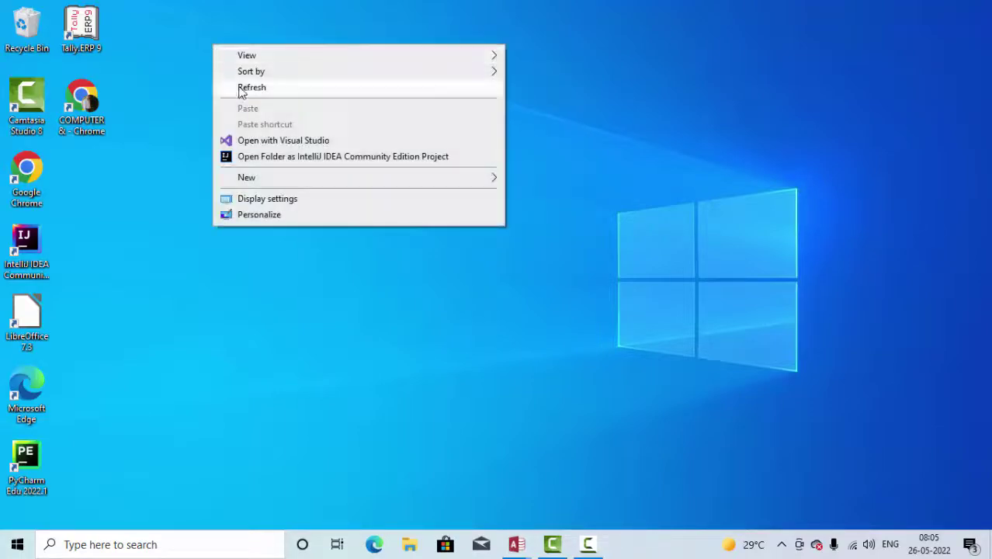
pyautogui.click(239, 90)
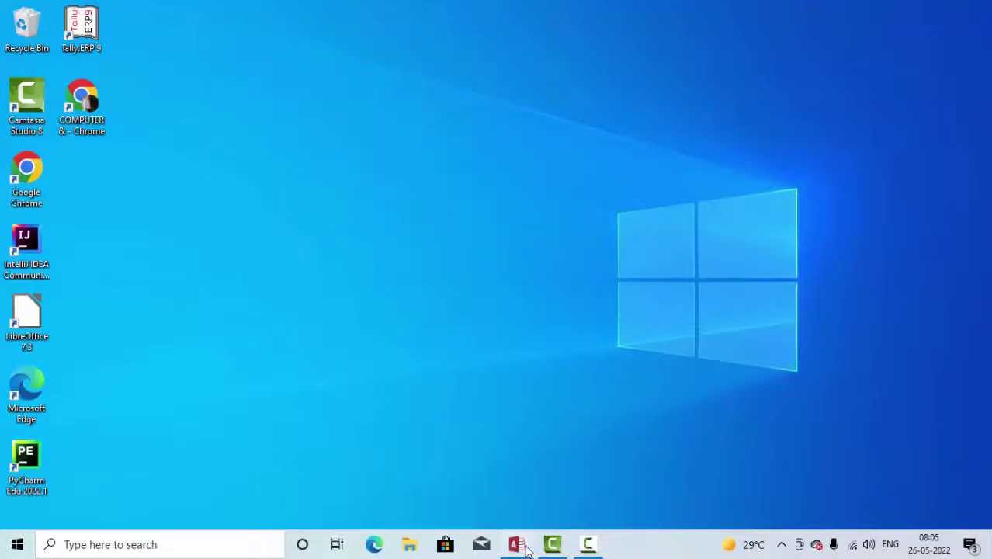
# Bring up the Database2 window and show Form1 in Form View on the Keyboard record.
pyautogui.moveTo(526, 548)
pyautogui.click(457, 500)
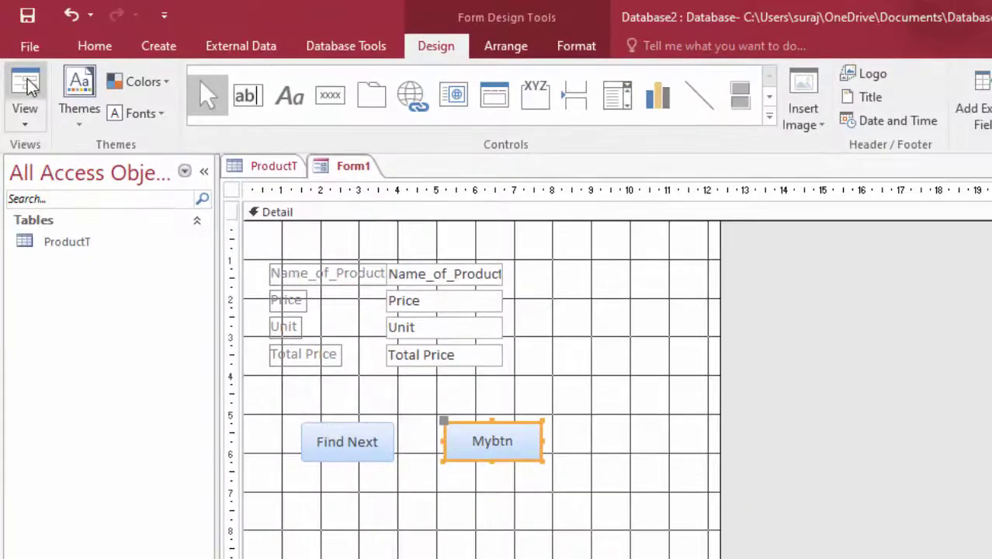
pyautogui.click(37, 98)
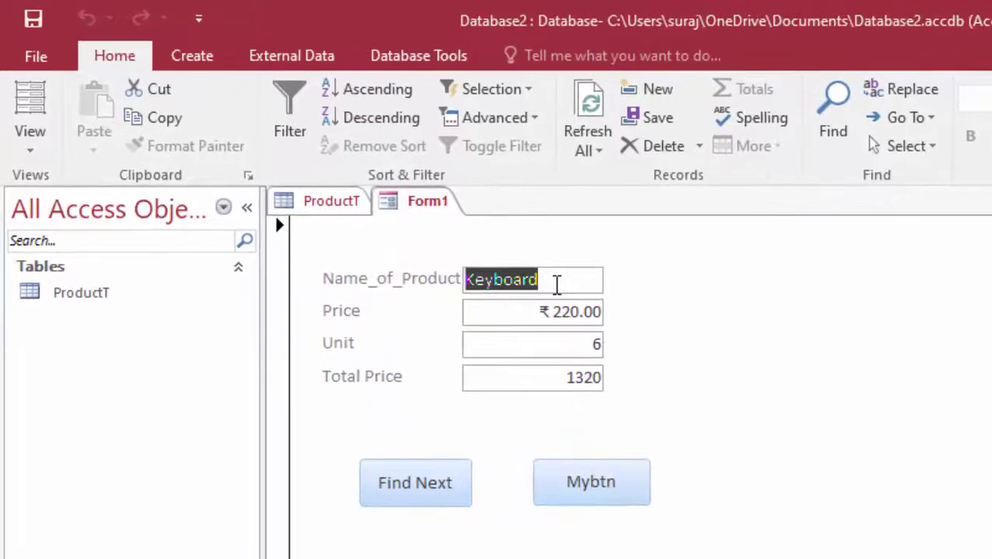
# Advance Form1 to the HP Desktop record and run Mybtn, dismissing its HP Desktop message.
pyautogui.press('pagedown')
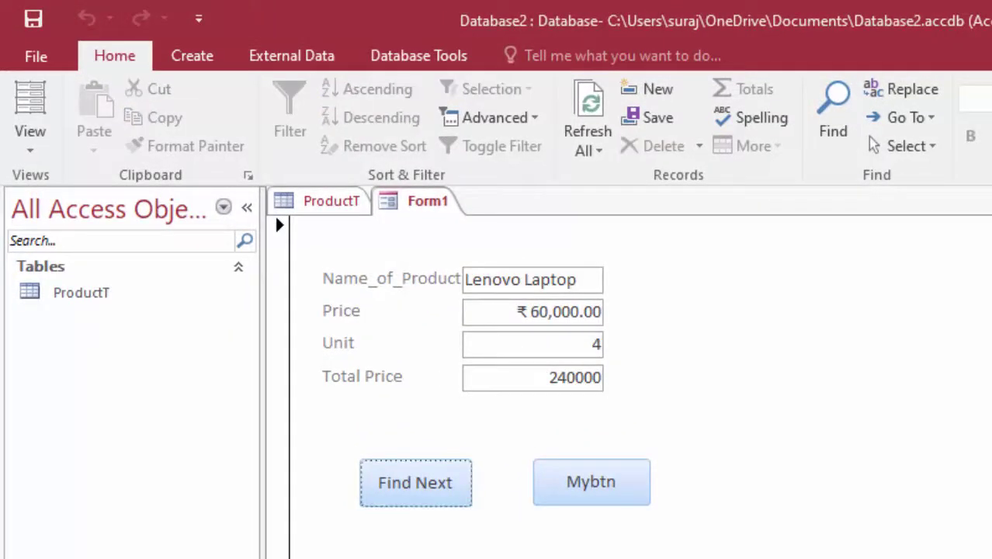
pyautogui.click(594, 270)
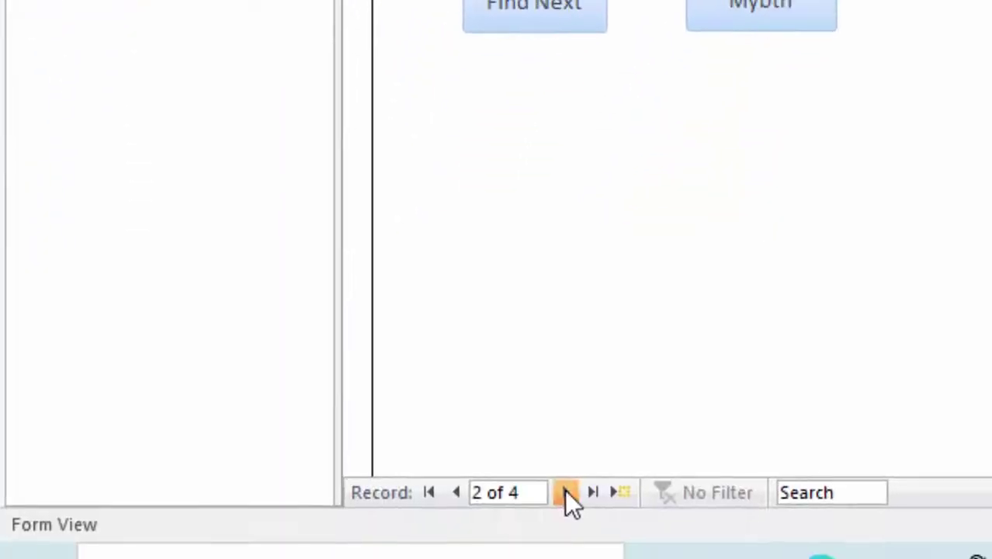
pyautogui.click(451, 506)
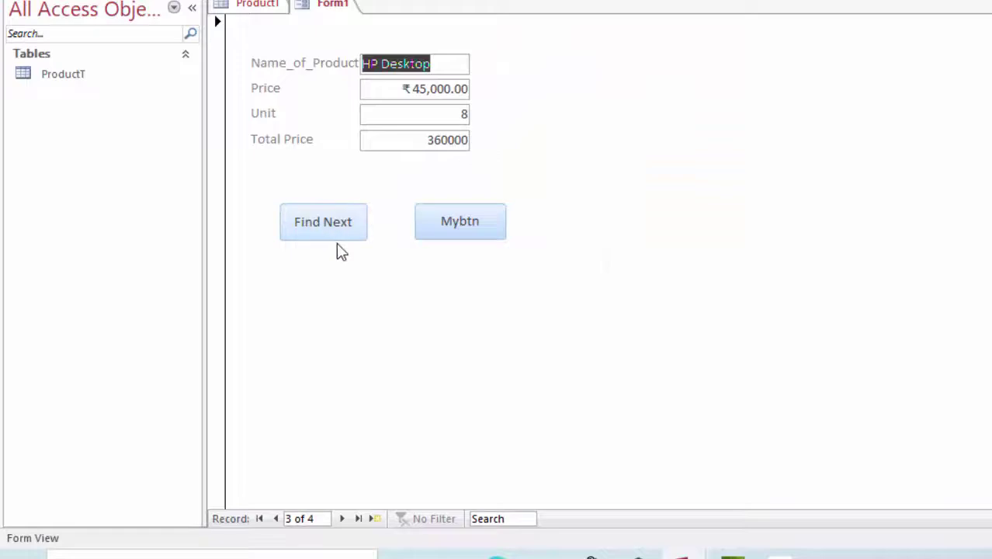
pyautogui.click(453, 60)
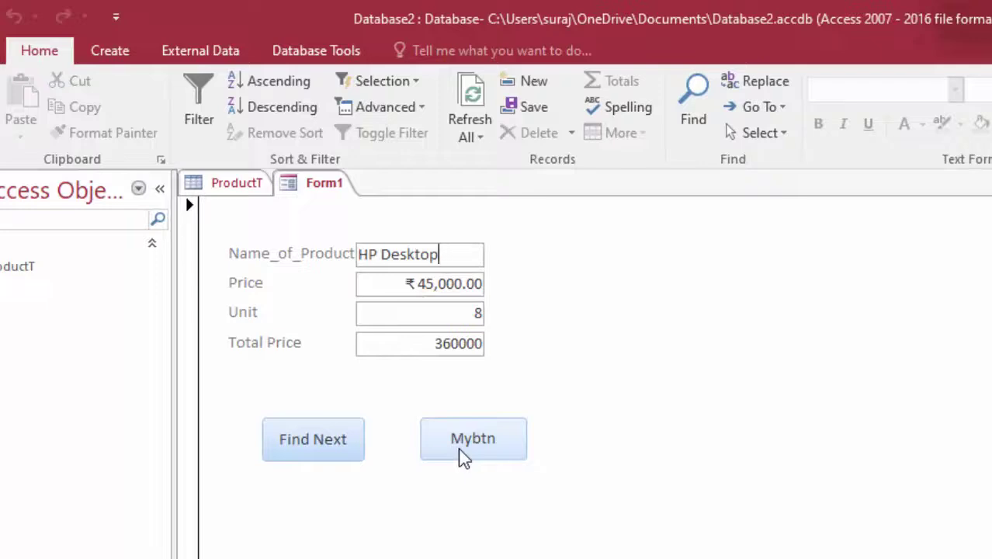
pyautogui.click(459, 449)
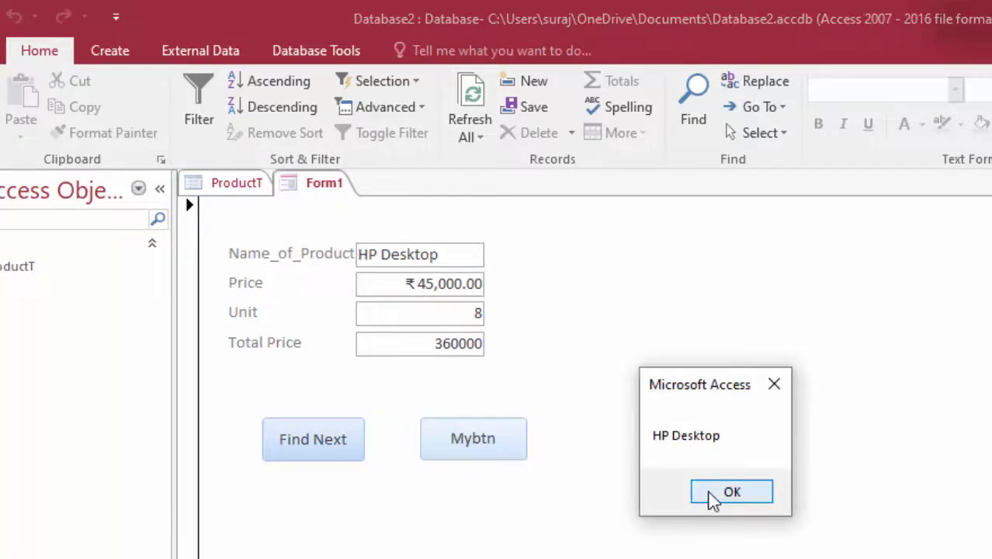
pyautogui.click(710, 494)
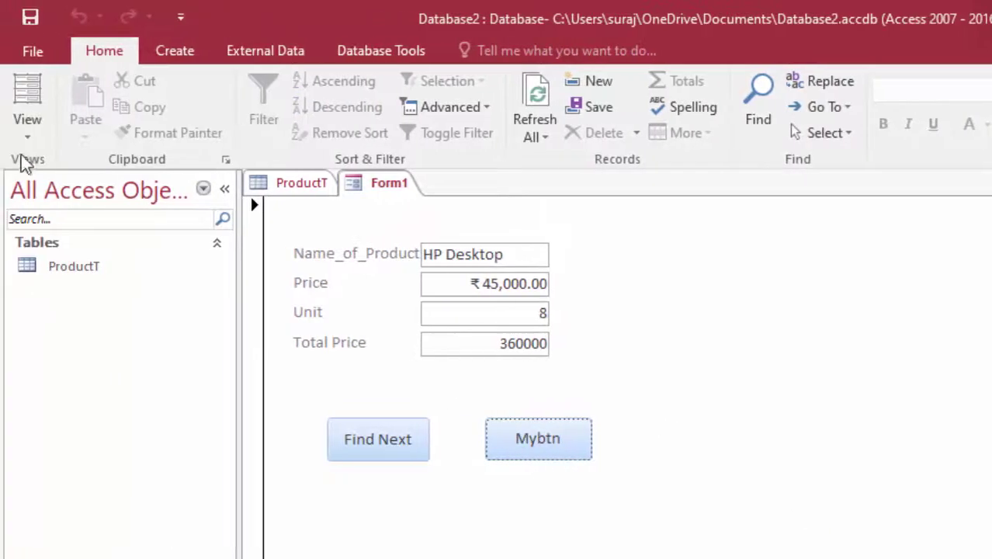
# Switch Form1 to Design View and delete the Mybtn button.
pyautogui.click(27, 136)
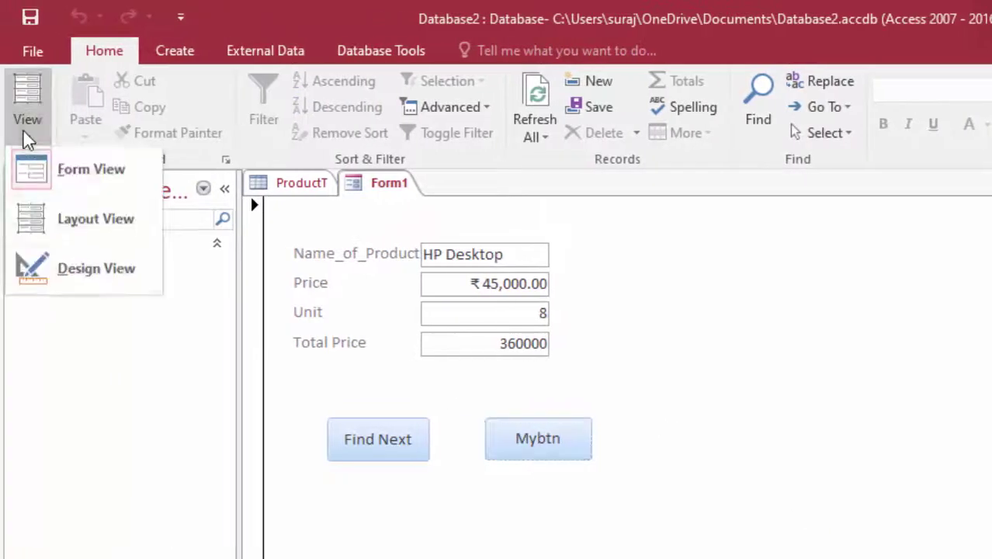
pyautogui.click(52, 270)
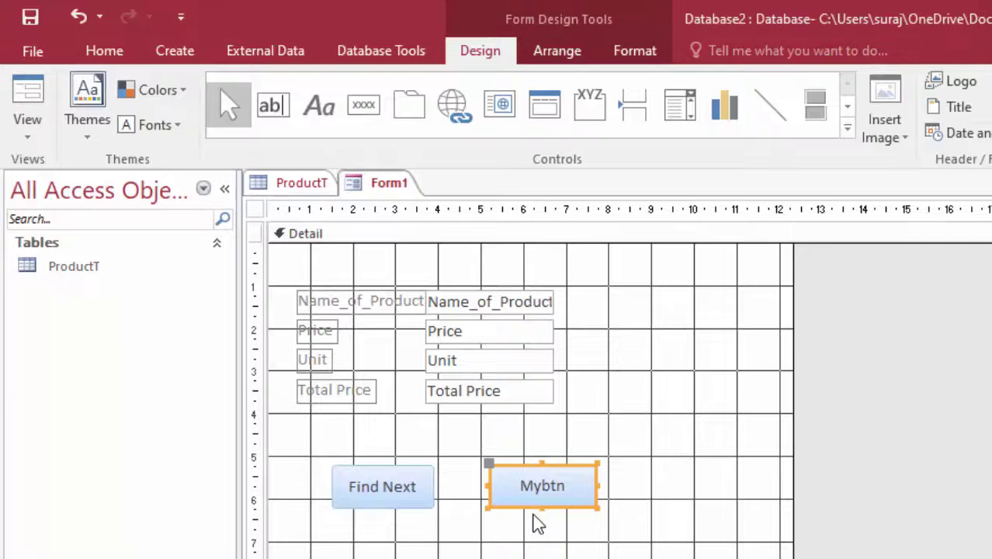
pyautogui.press('Delete')
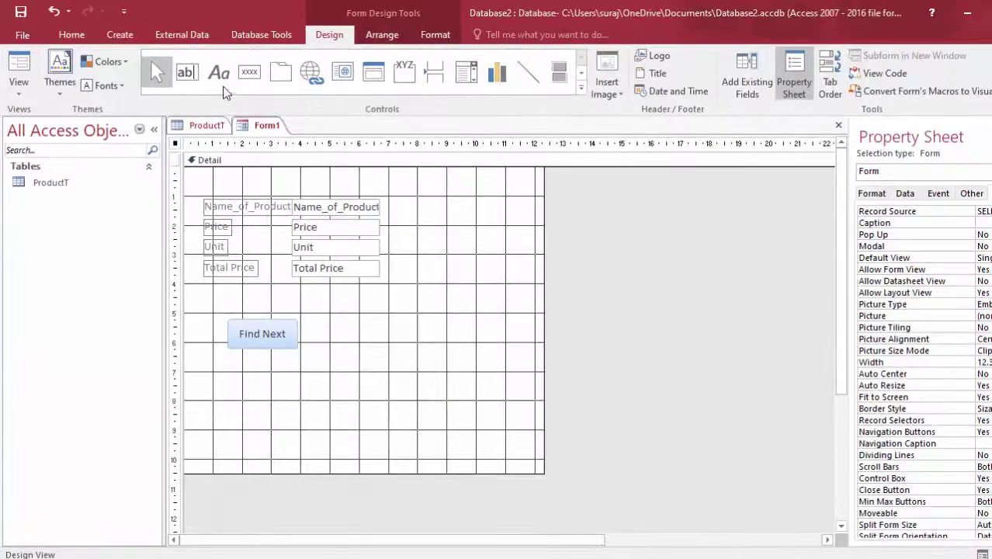
# Draw a new command button beside Find Next, skip the wizard, and caption it MyButton.
pyautogui.click(249, 71)
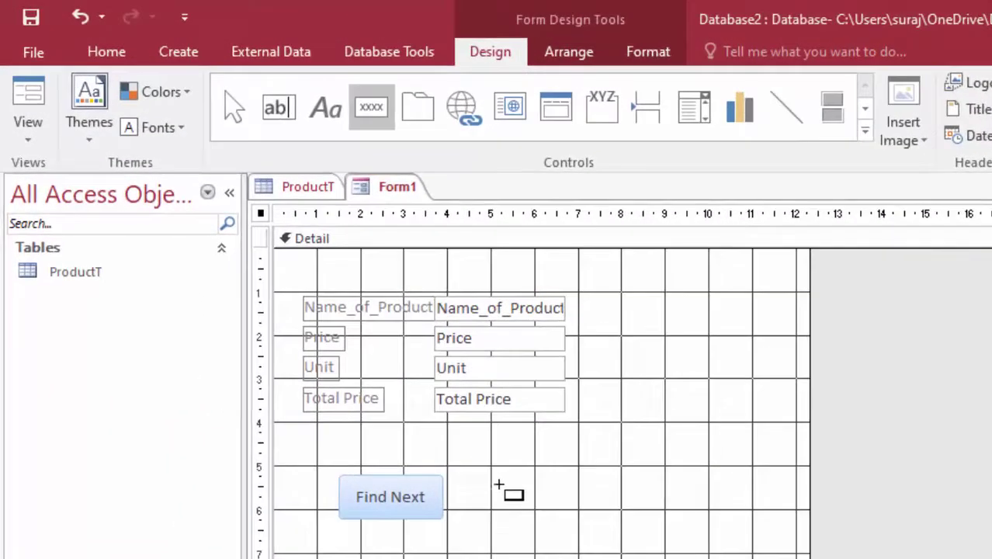
pyautogui.moveTo(491, 478); pyautogui.dragTo(597, 522)
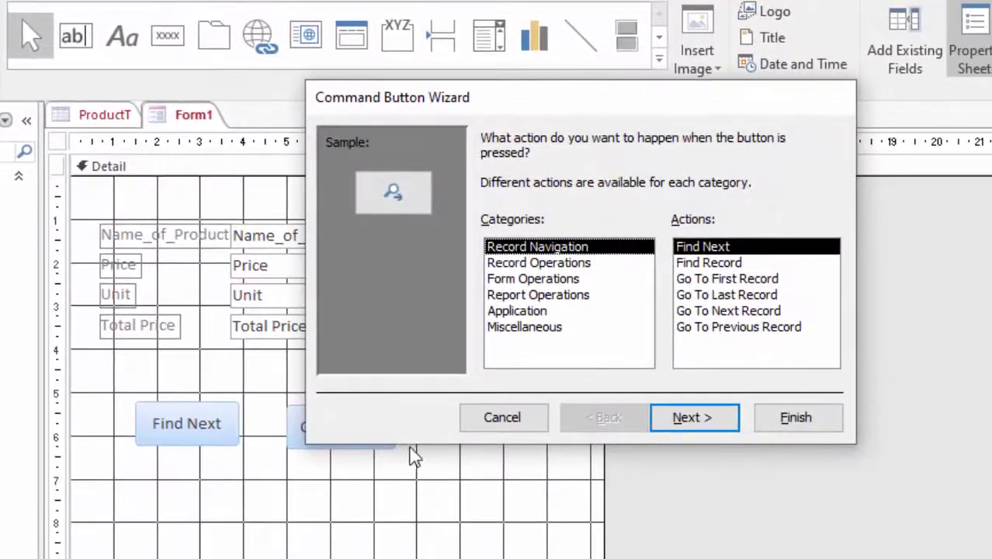
pyautogui.click(509, 416)
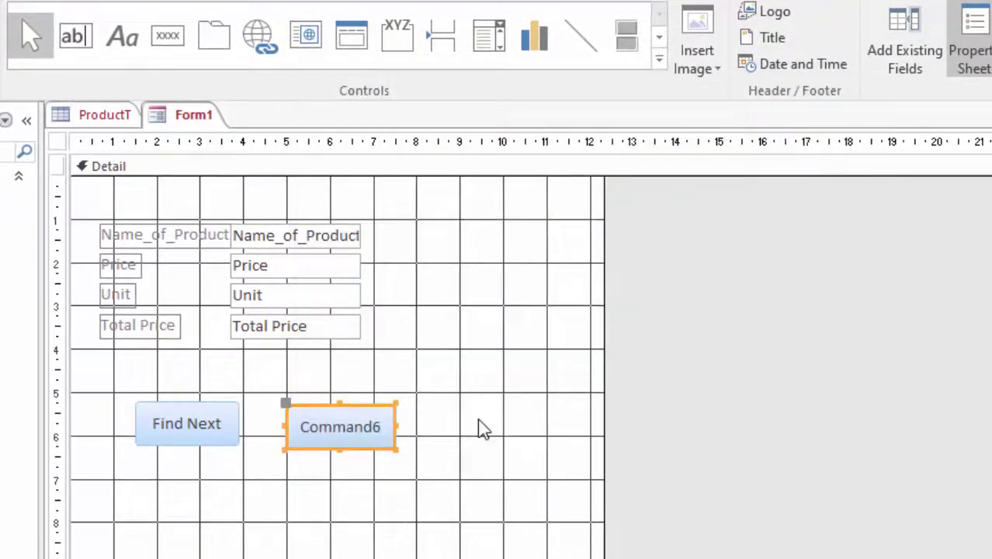
pyautogui.click(384, 425)
pyautogui.doubleClick(383, 425)
pyautogui.press('Delete')
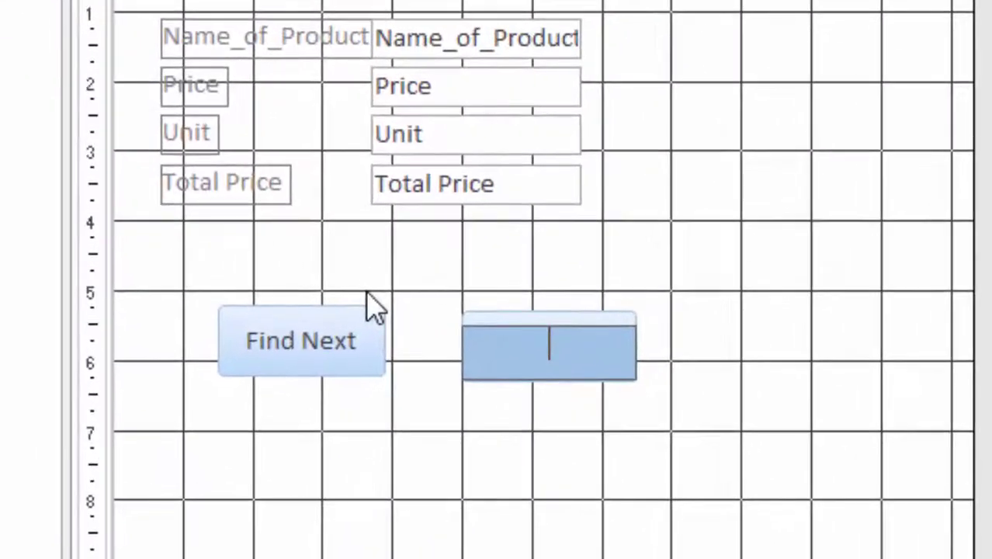
pyautogui.write('My')
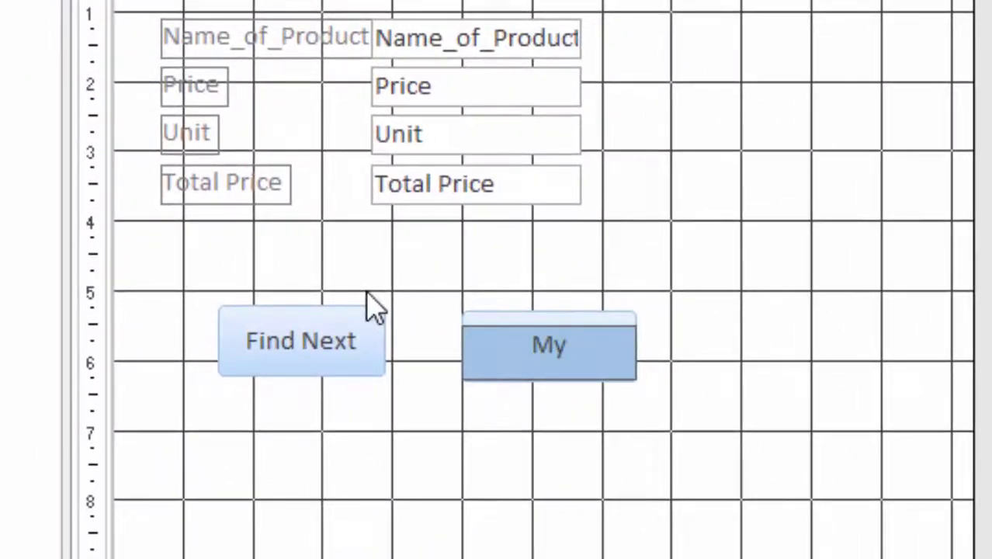
pyautogui.write('Butt')
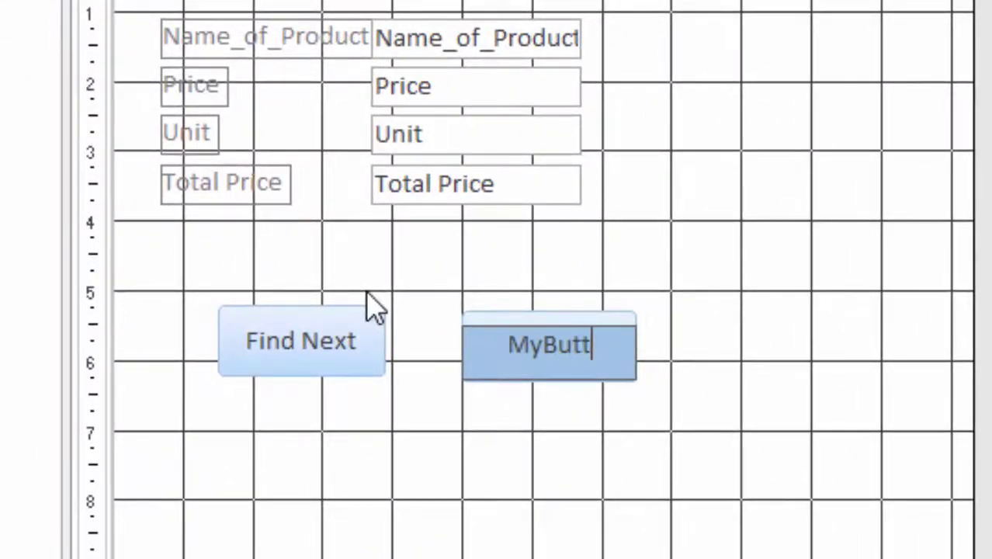
pyautogui.write('on')
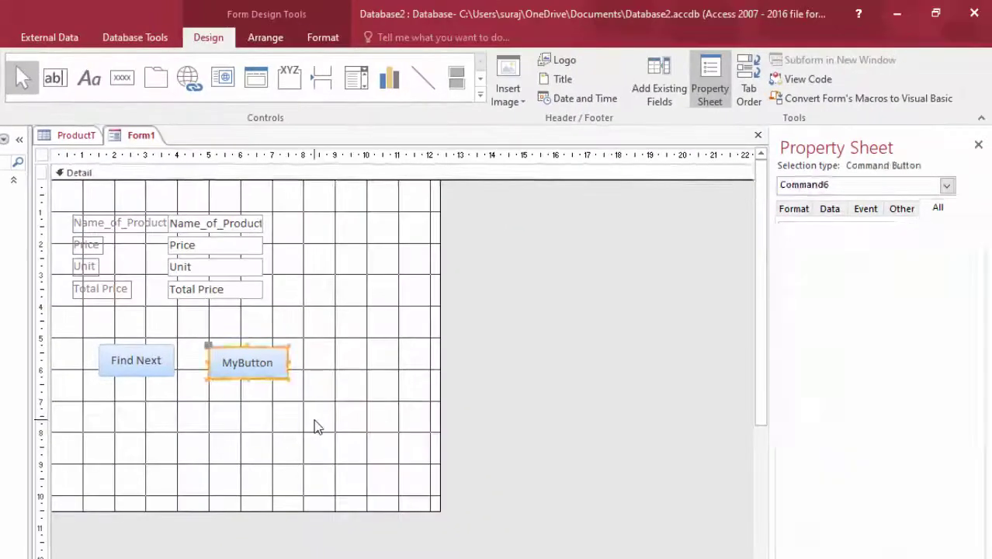
# Change the new button's Name property from Command6 to MyButton, fixing the capital B.
pyautogui.click(307, 422)
pyautogui.click(276, 377)
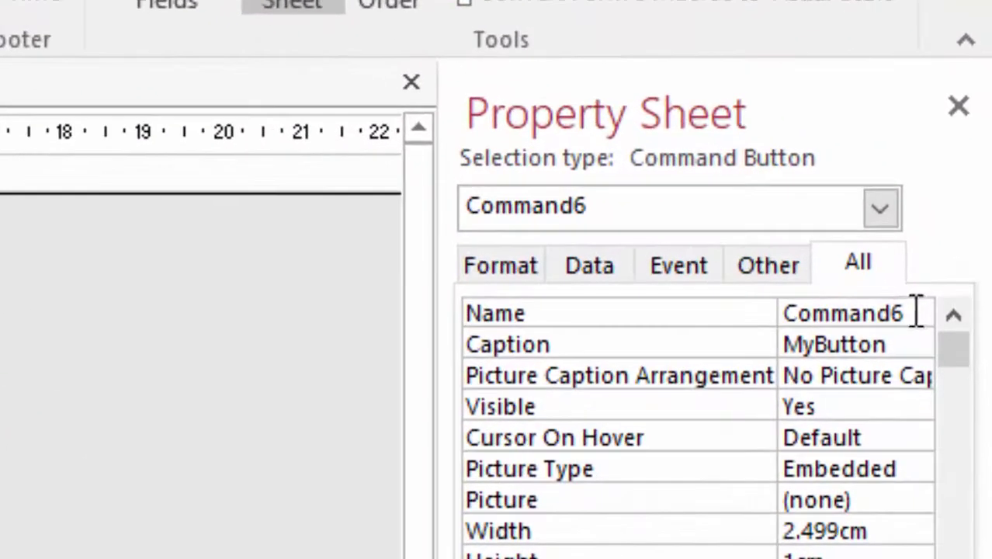
pyautogui.moveTo(929, 270); pyautogui.dragTo(585, 279)
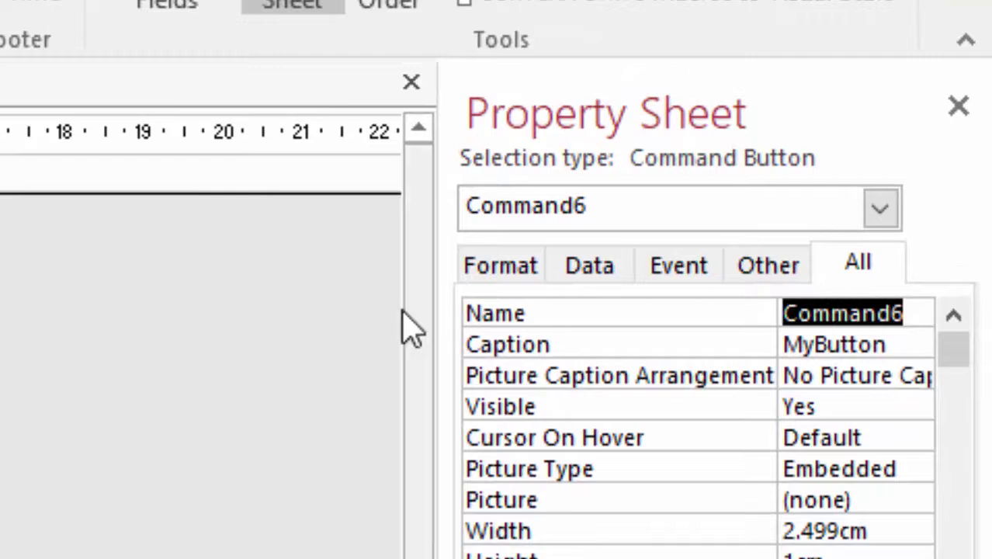
pyautogui.press('Delete')
pyautogui.write('Myb')
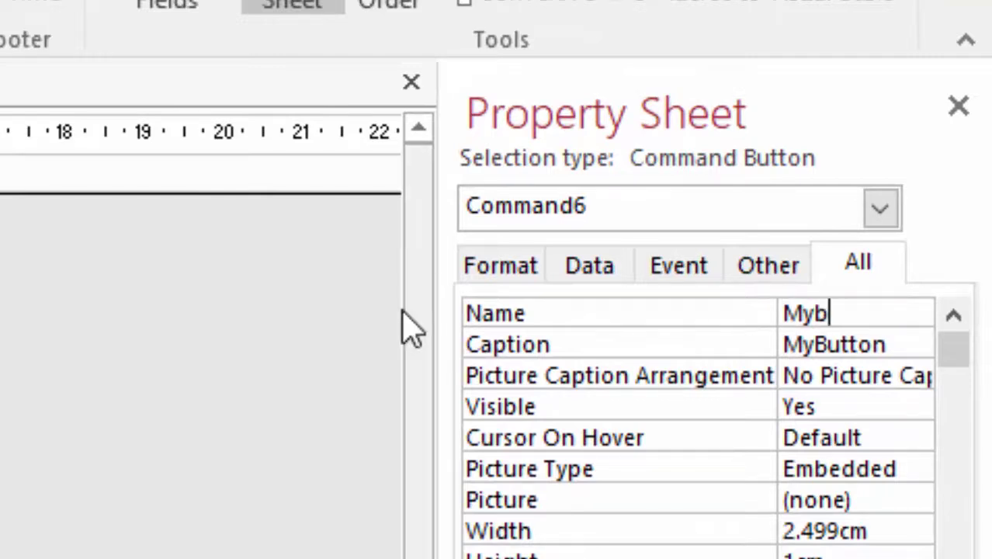
pyautogui.write('utt')
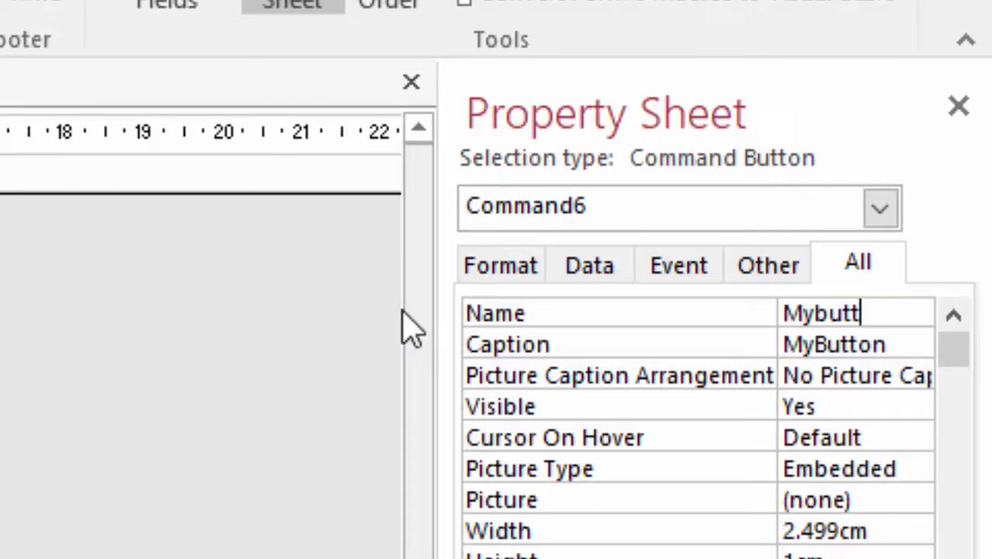
pyautogui.write('on')
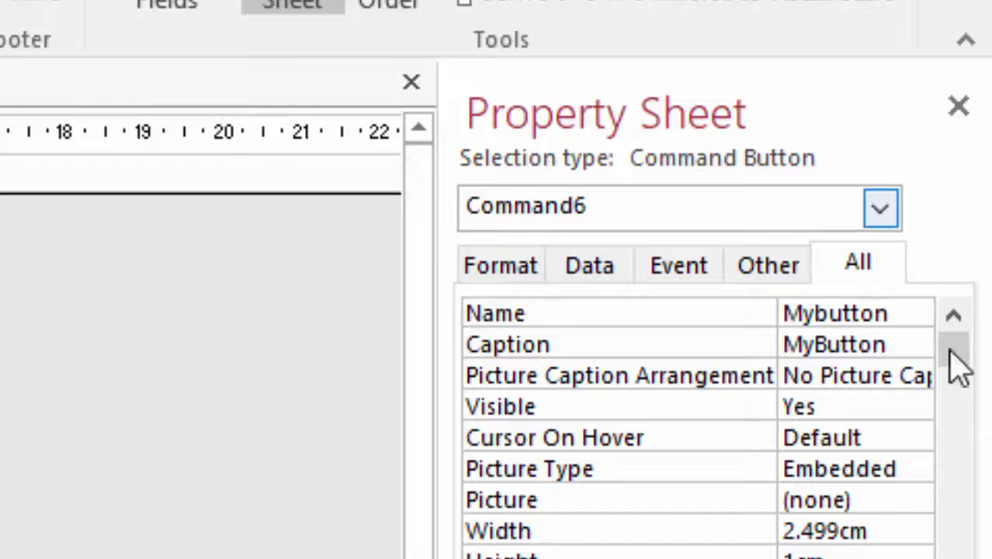
pyautogui.click(827, 313)
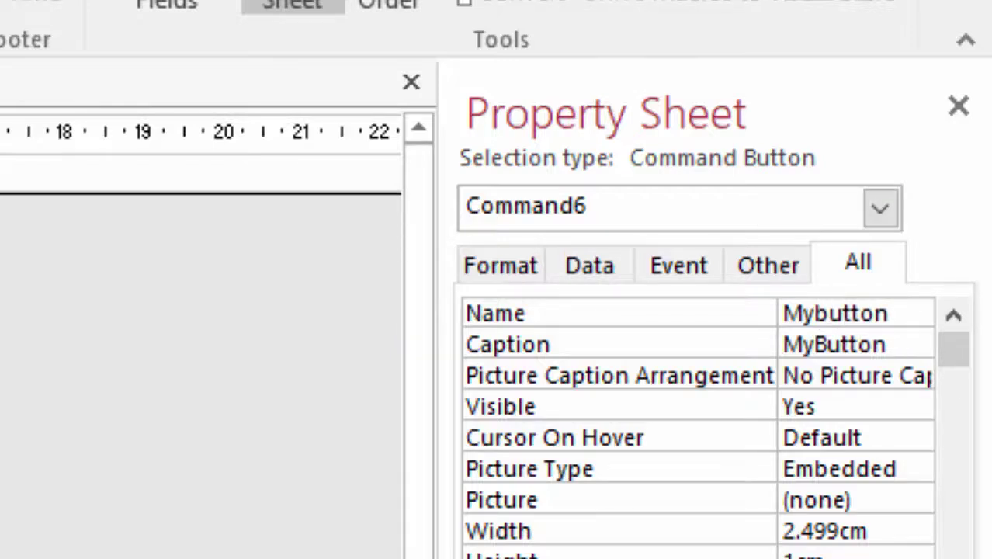
pyautogui.press('BackSpace')
pyautogui.write('B')
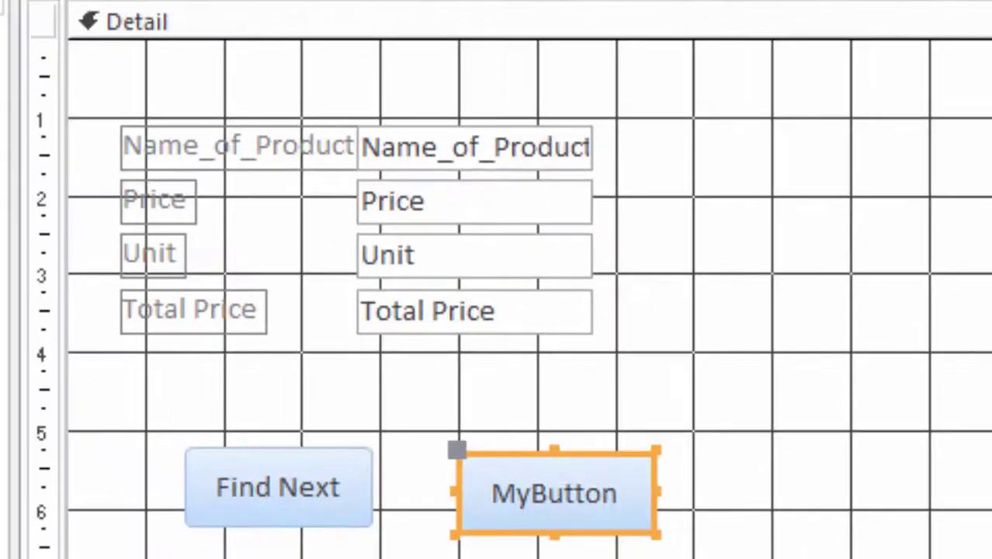
# Use Build Event with Code Builder on MyButton to create its MyButton_Click procedure.
pyautogui.click(660, 553)
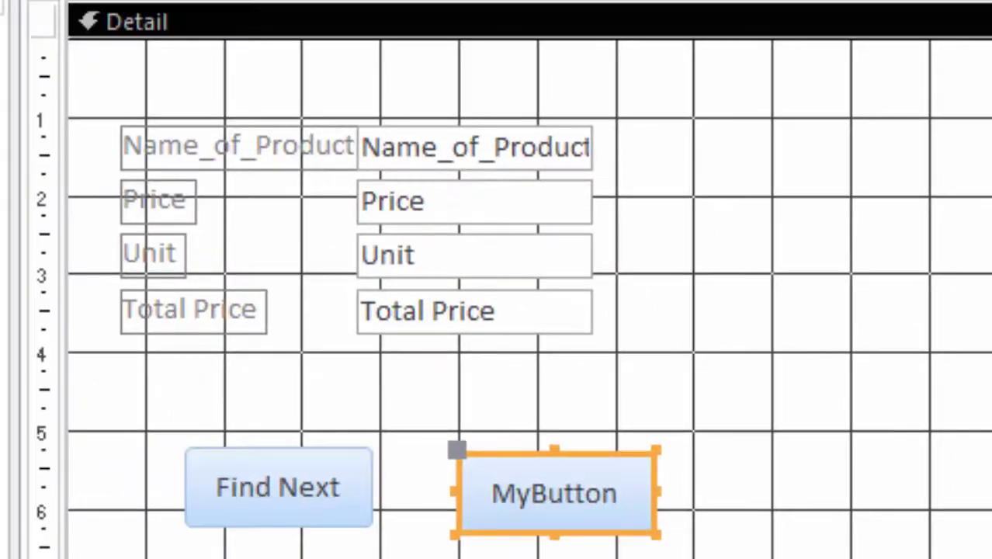
pyautogui.click(625, 519)
pyautogui.rightClick(625, 518)
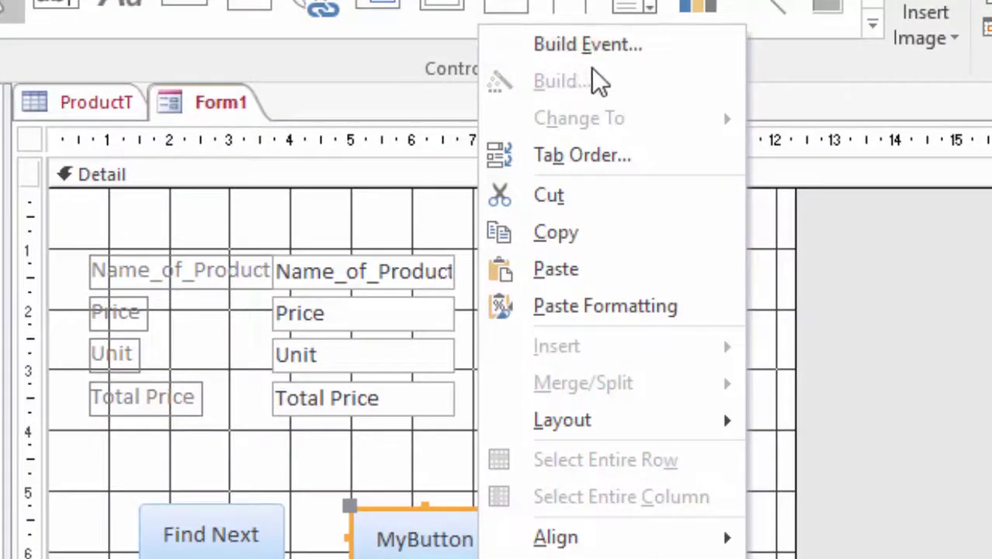
pyautogui.click(609, 45)
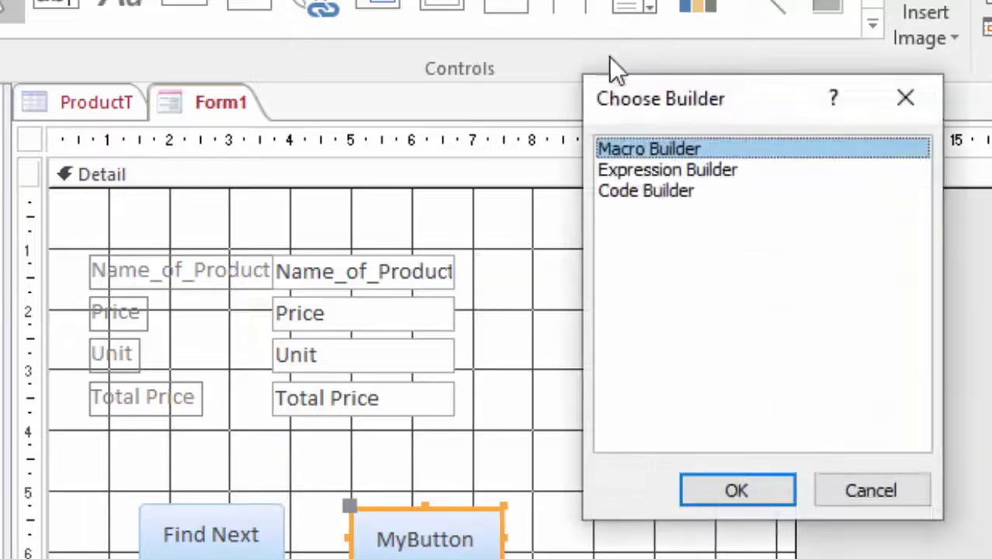
pyautogui.click(645, 194)
pyautogui.click(741, 495)
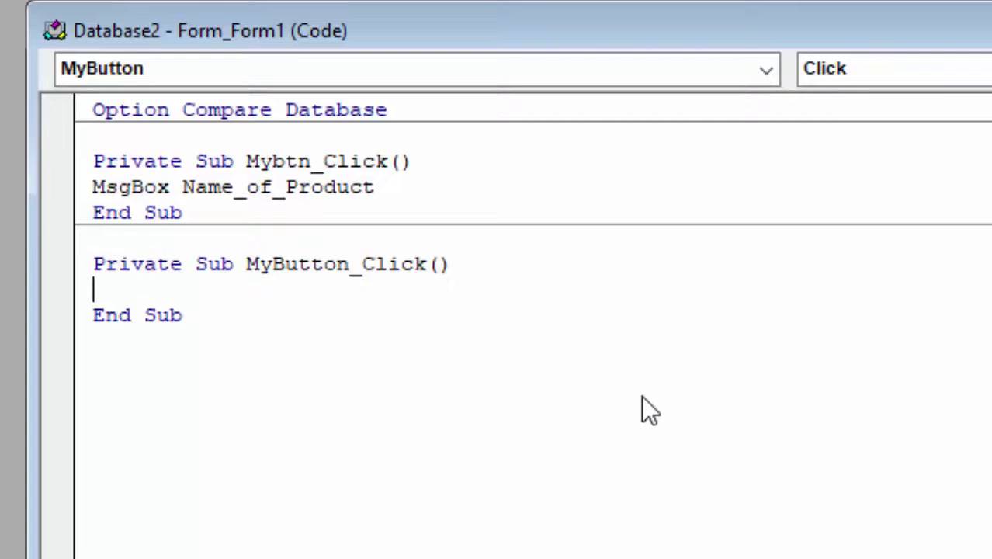
# Add 'MsgBox Price' to MyButton_Click, save the form as Form1, and return to Access.
pyautogui.write('Msgb')
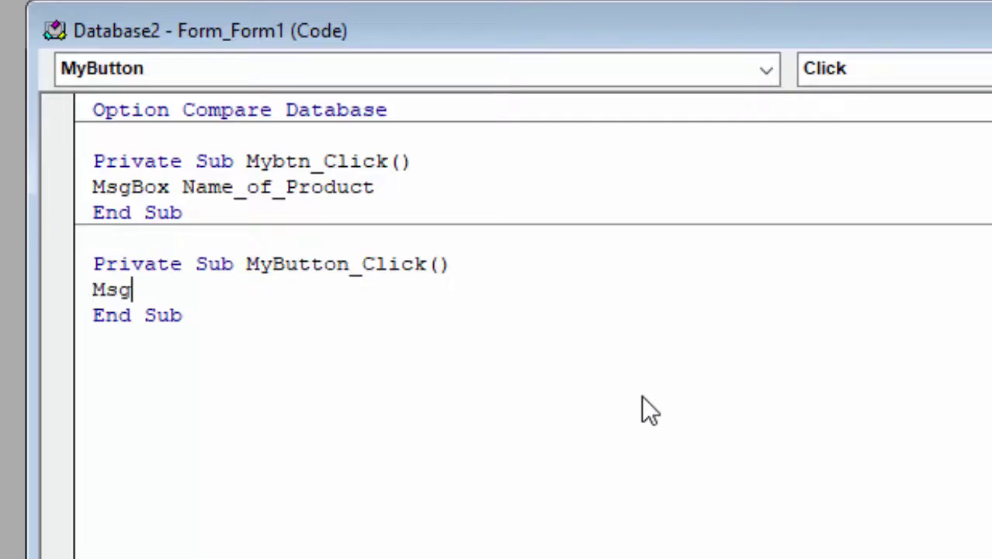
pyautogui.write('ox')
pyautogui.write(' Pri')
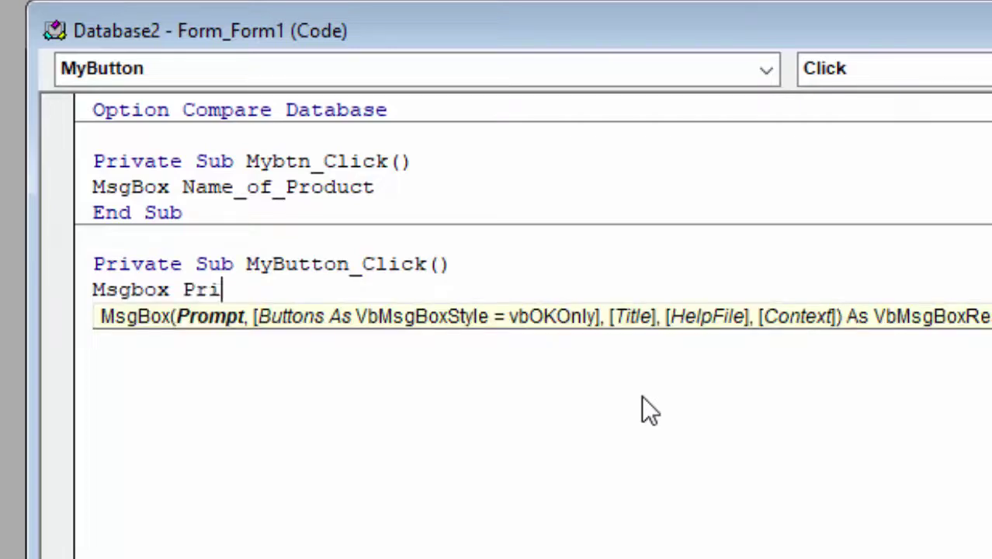
pyautogui.write('ce')
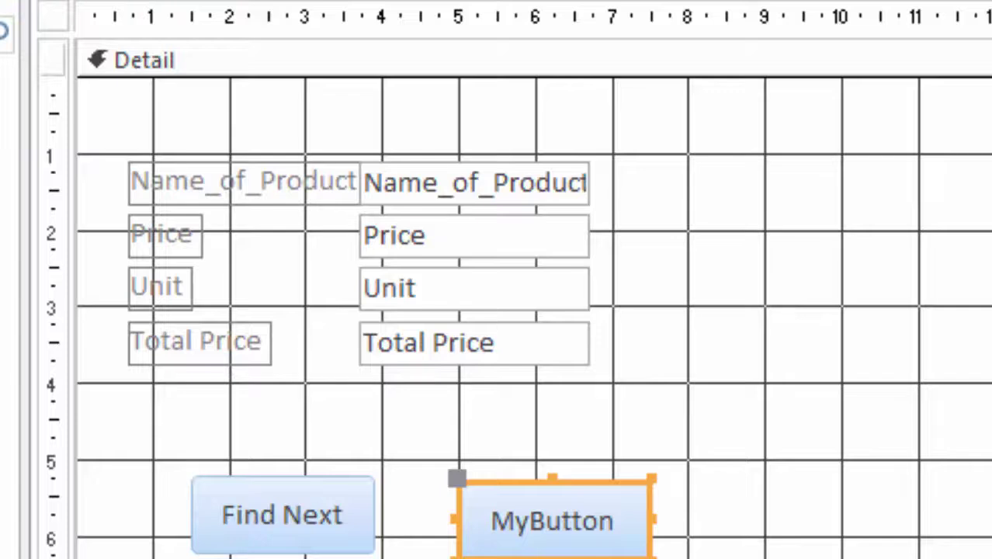
pyautogui.press('F5')
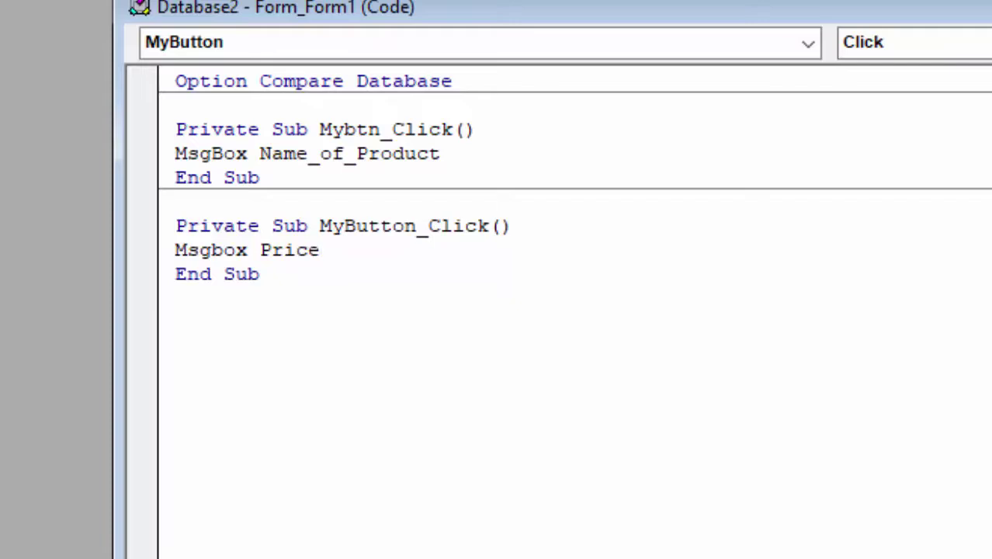
pyautogui.click(320, 250)
pyautogui.hotkey('ctrl', 's')
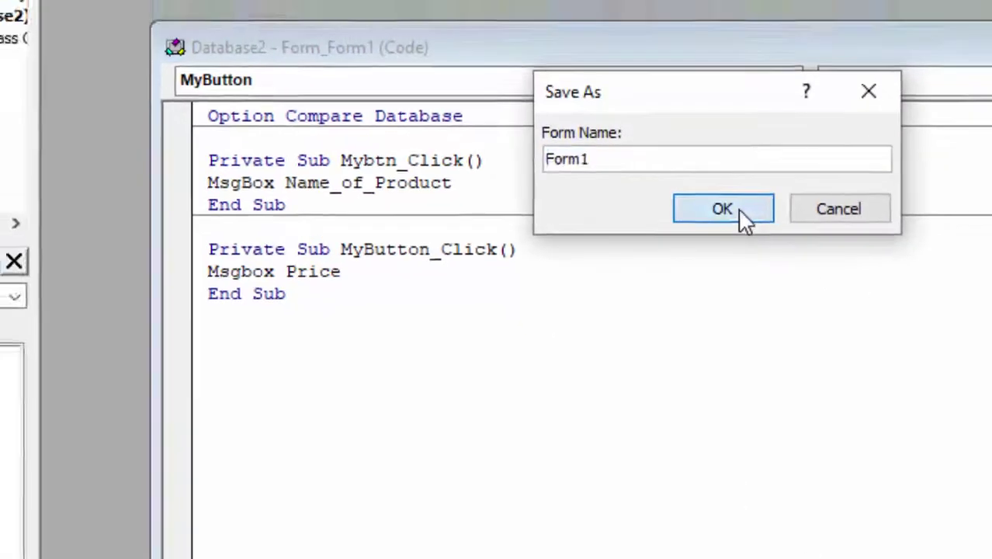
pyautogui.click(748, 198)
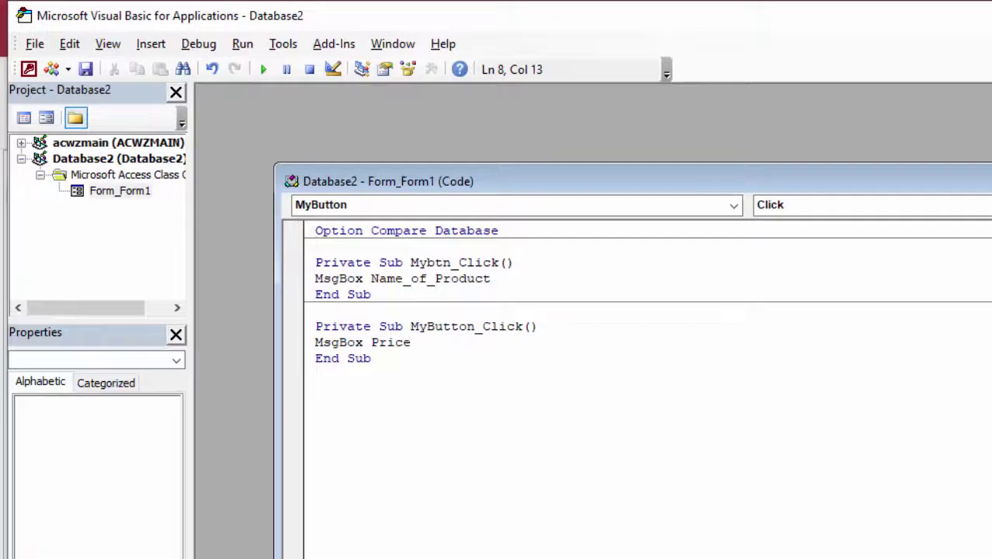
pyautogui.hotkey('alt', 'F11')
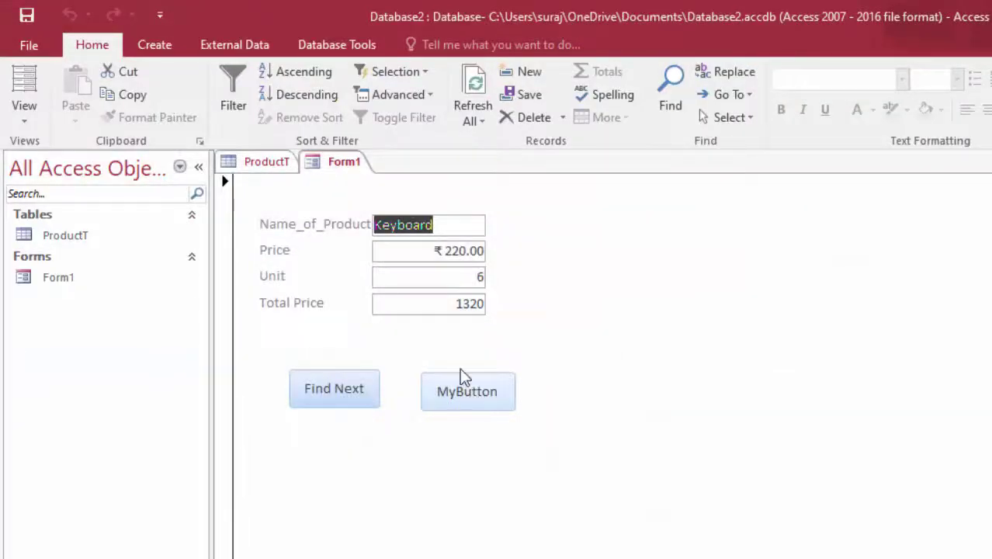
# Run MyButton on the Keyboard (220) and Lenovo Laptop (60000) records, dismissing each price message.
pyautogui.click(449, 223)
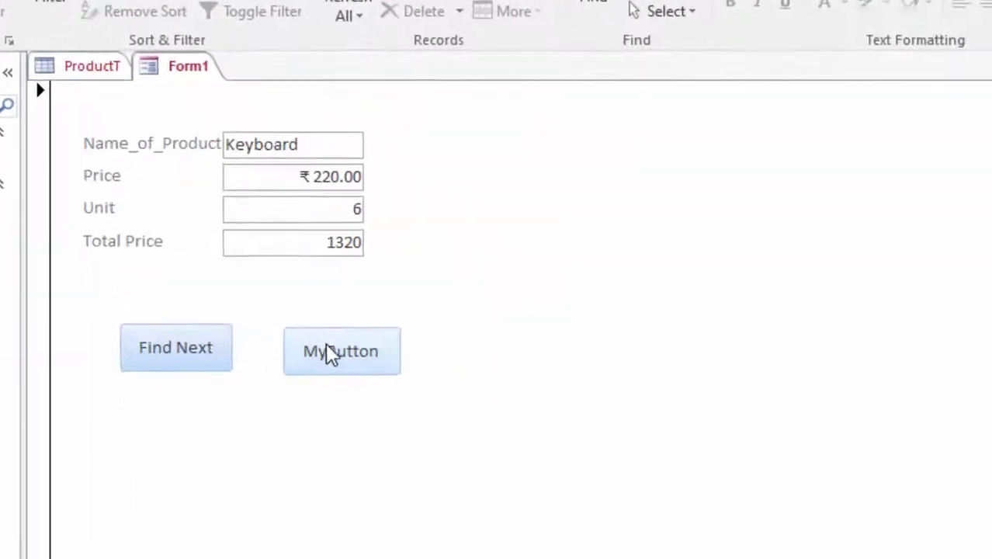
pyautogui.click(330, 354)
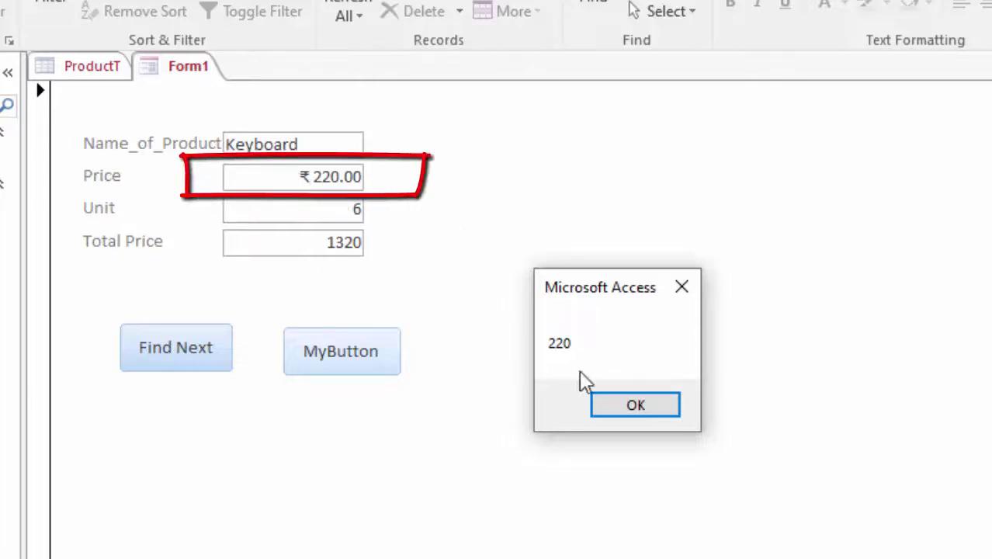
pyautogui.click(609, 405)
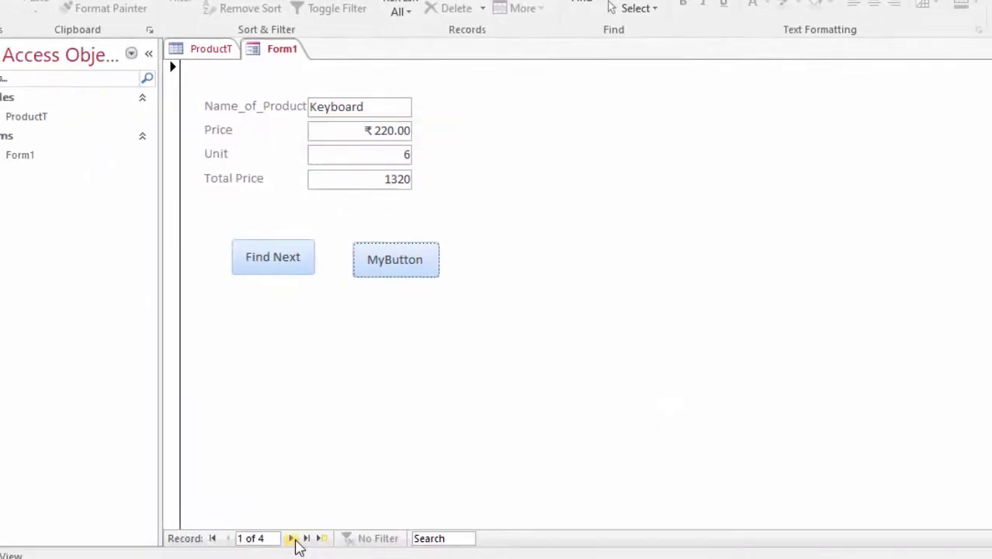
pyautogui.click(292, 539)
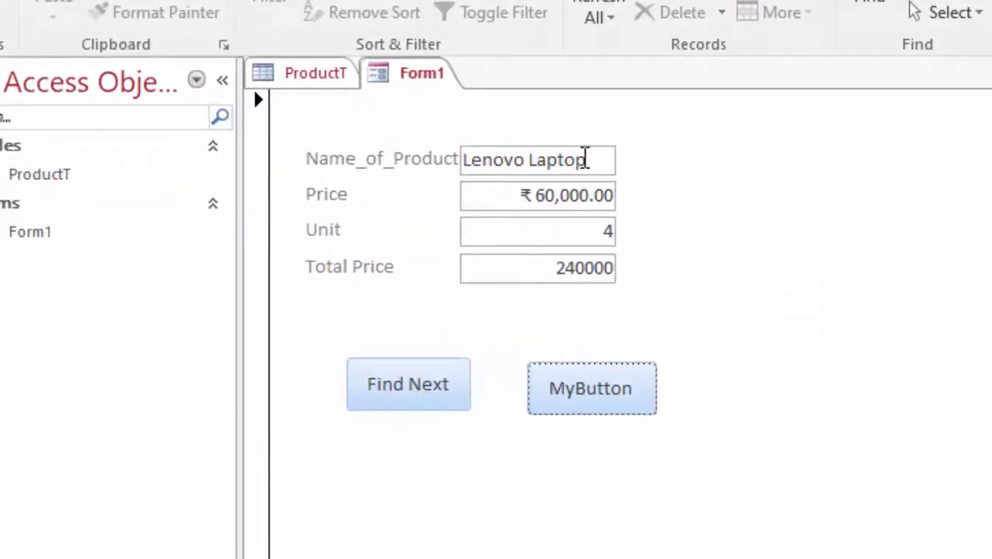
pyautogui.click(576, 388)
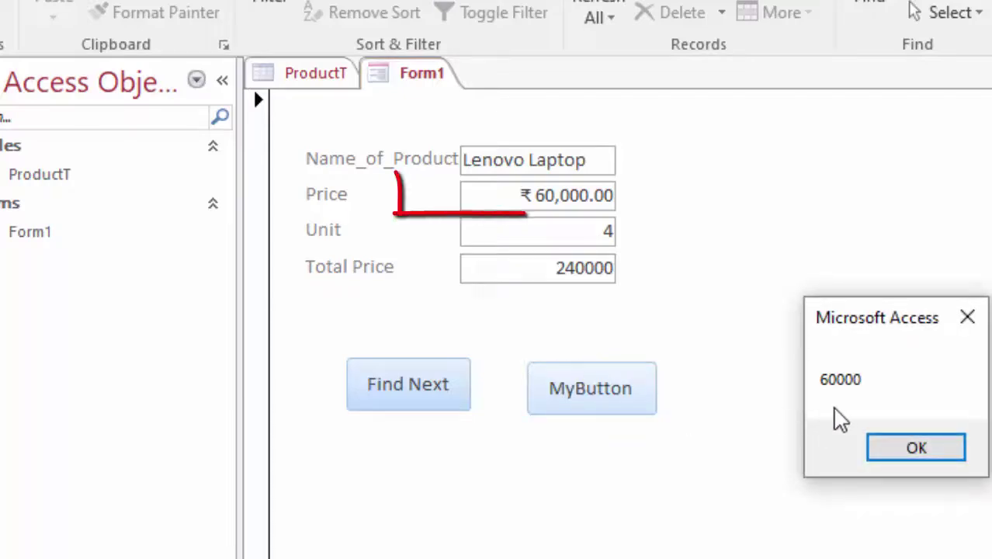
pyautogui.click(908, 450)
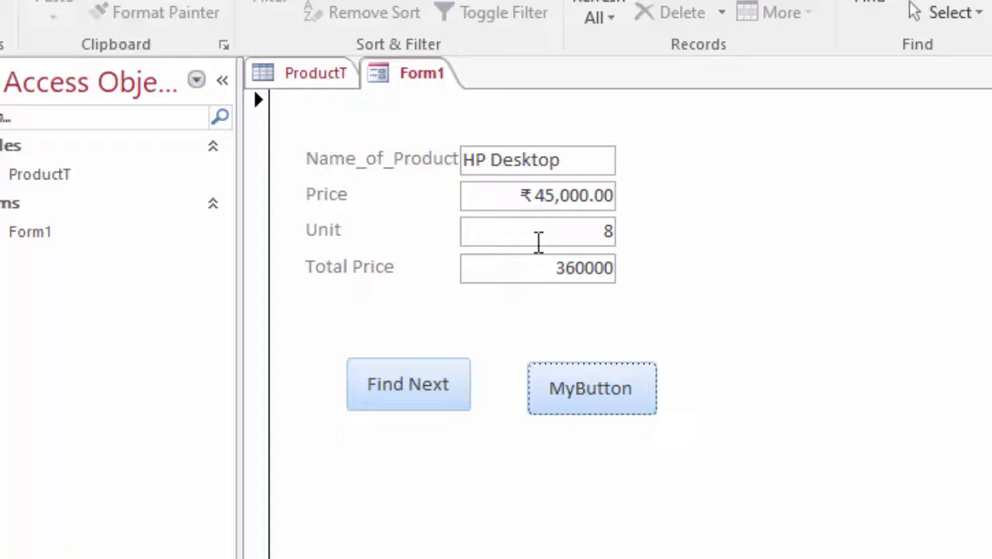
# Check MyButton on HP Desktop (45000), then briefly view its click code and return.
pyautogui.click(605, 390)
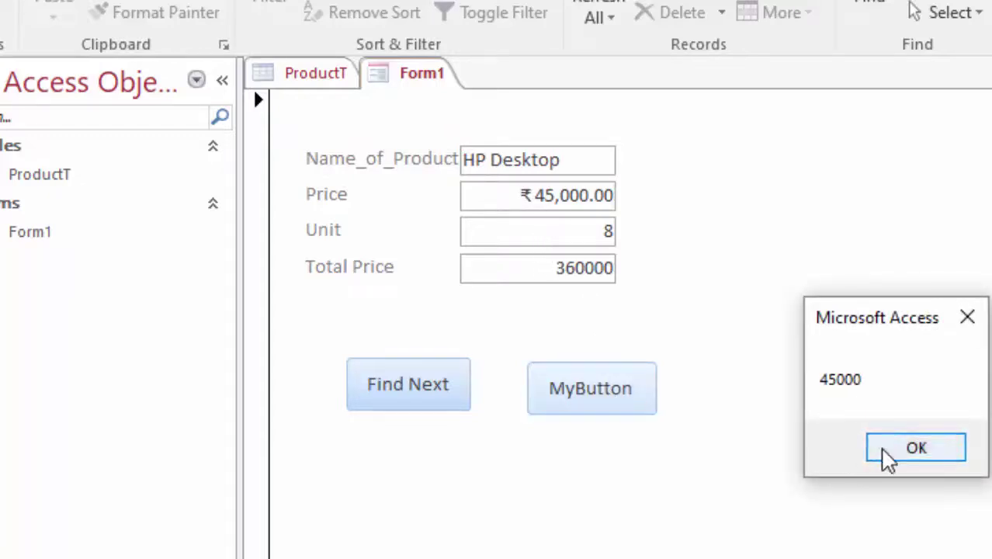
pyautogui.click(887, 457)
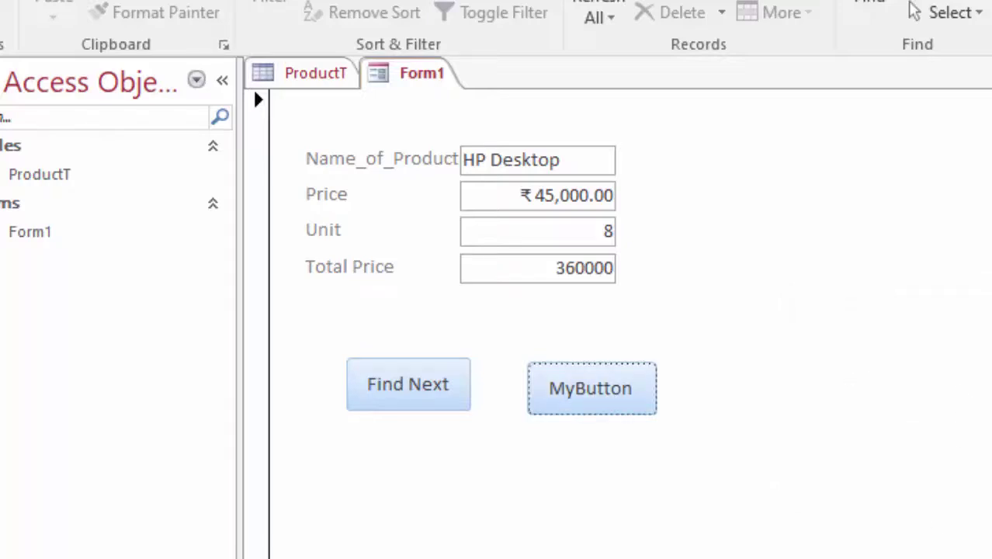
pyautogui.hotkey('alt', 'F11')
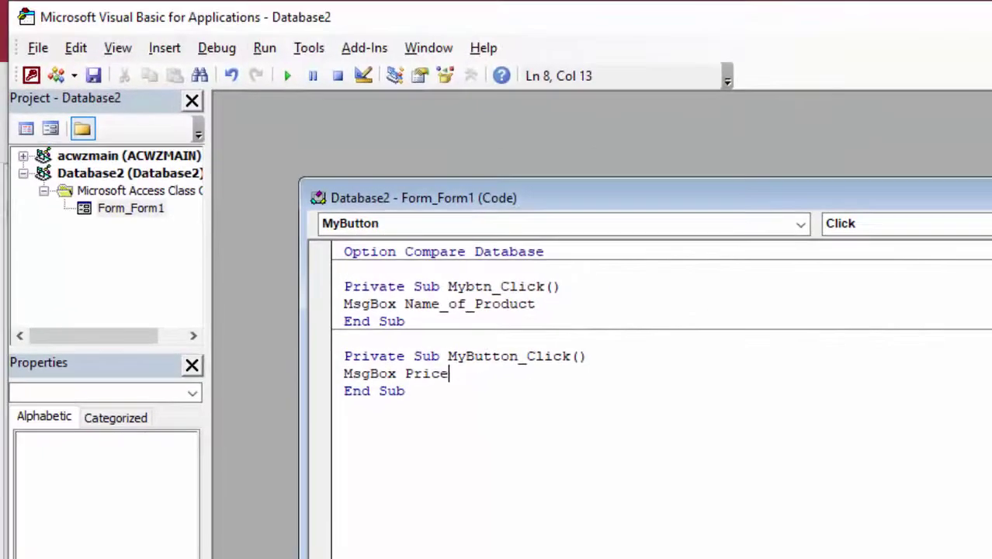
pyautogui.hotkey('alt', 'F11')
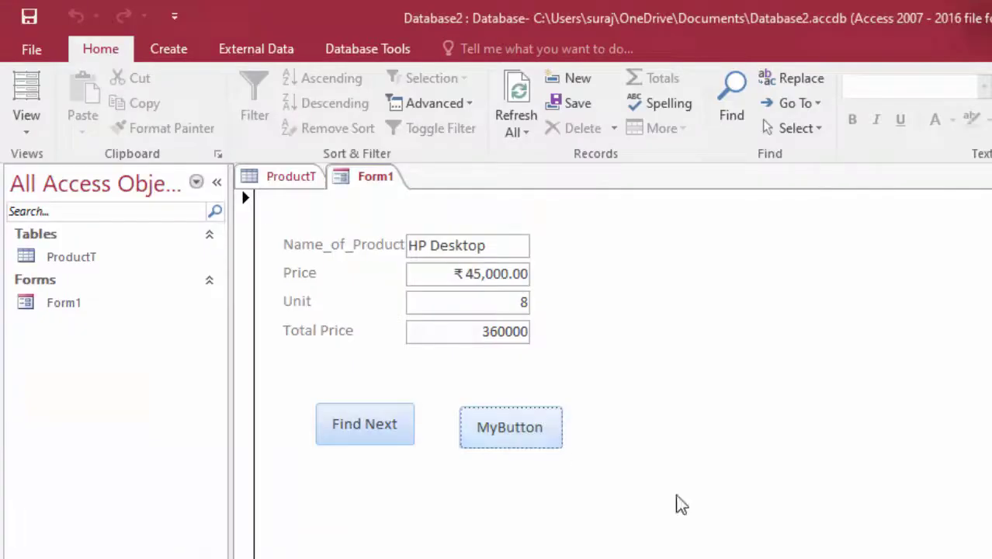
# Switch Form1 to Design View and delete the Find Next button.
pyautogui.click(23, 130)
pyautogui.click(77, 261)
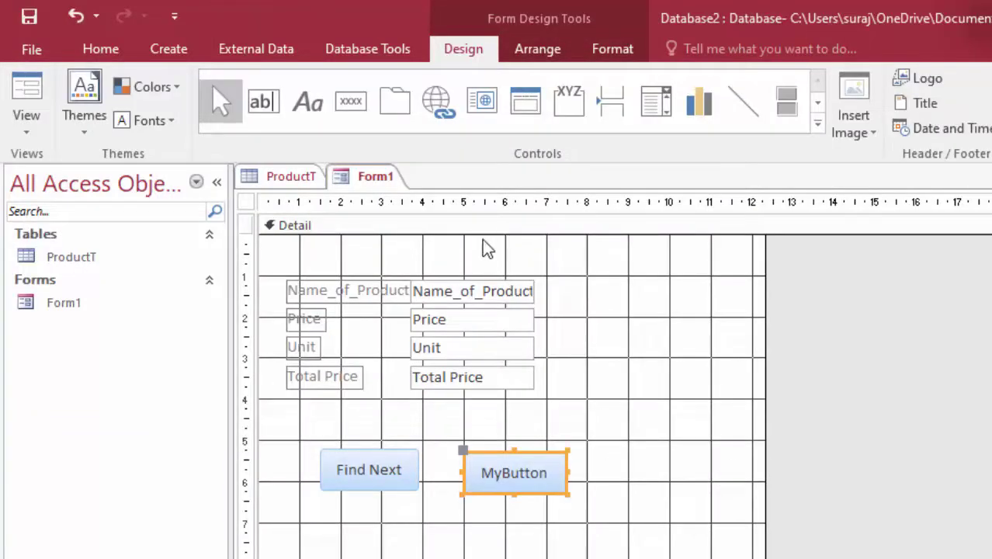
pyautogui.click(340, 466)
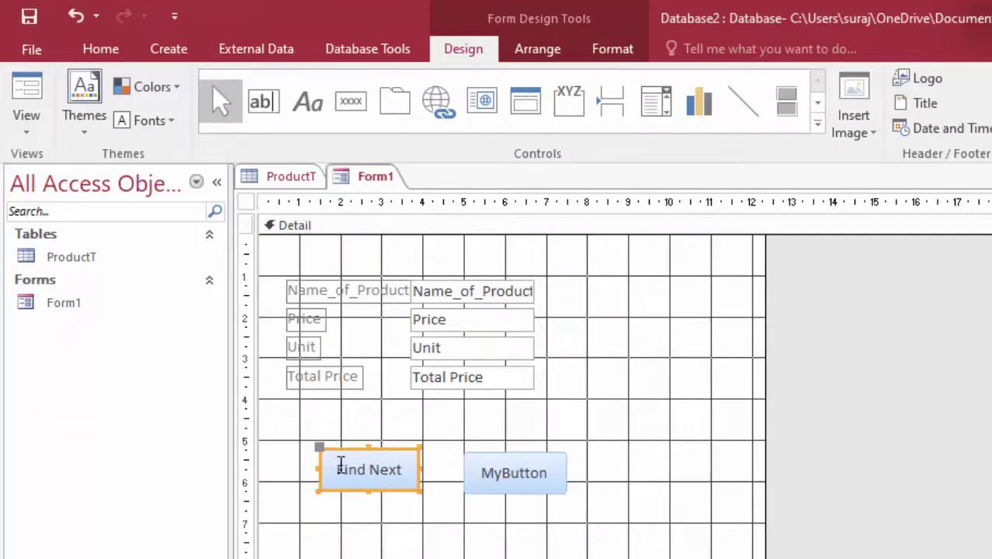
pyautogui.press('Delete')
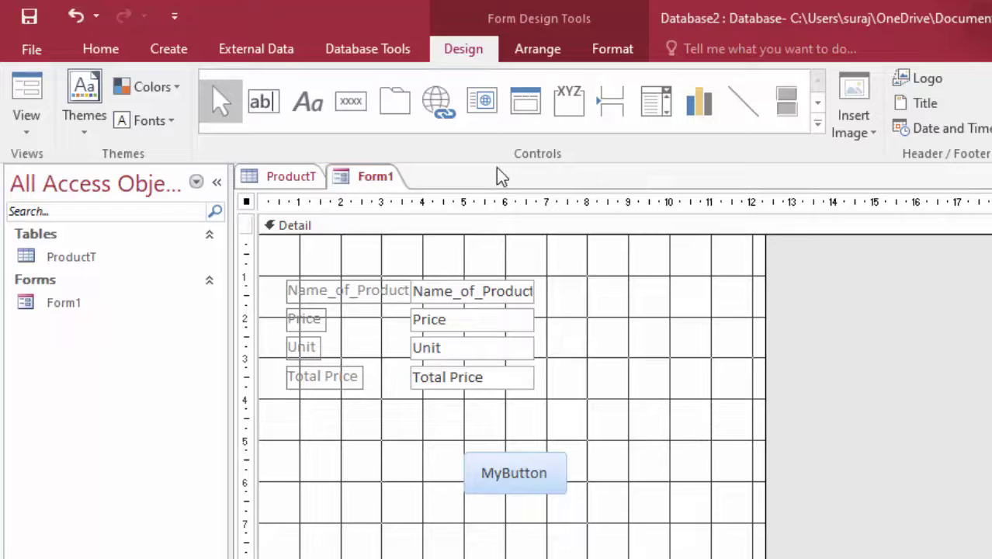
# Draw a new button left of MyButton, skip the wizard, and caption it Name_of_Product.
pyautogui.click(353, 107)
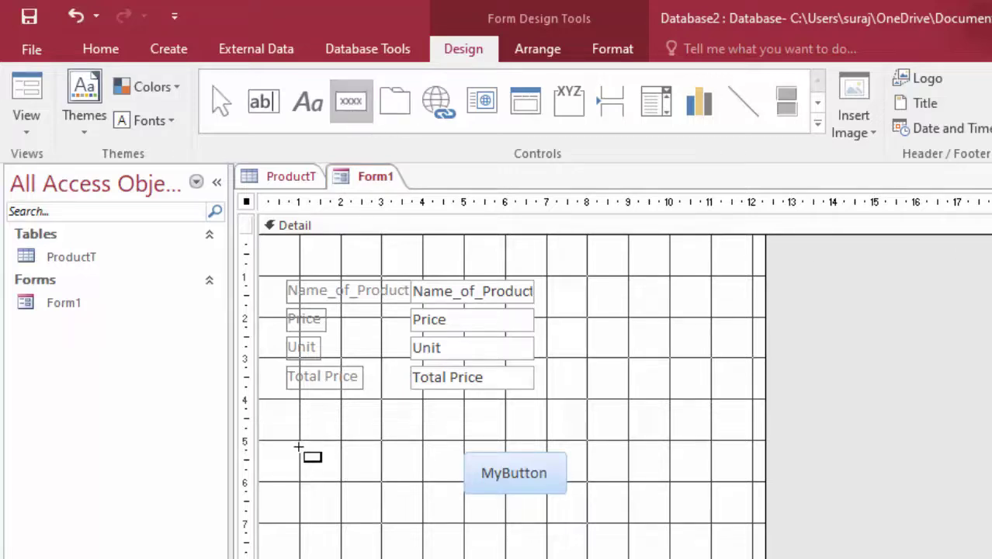
pyautogui.moveTo(298, 447); pyautogui.dragTo(434, 490)
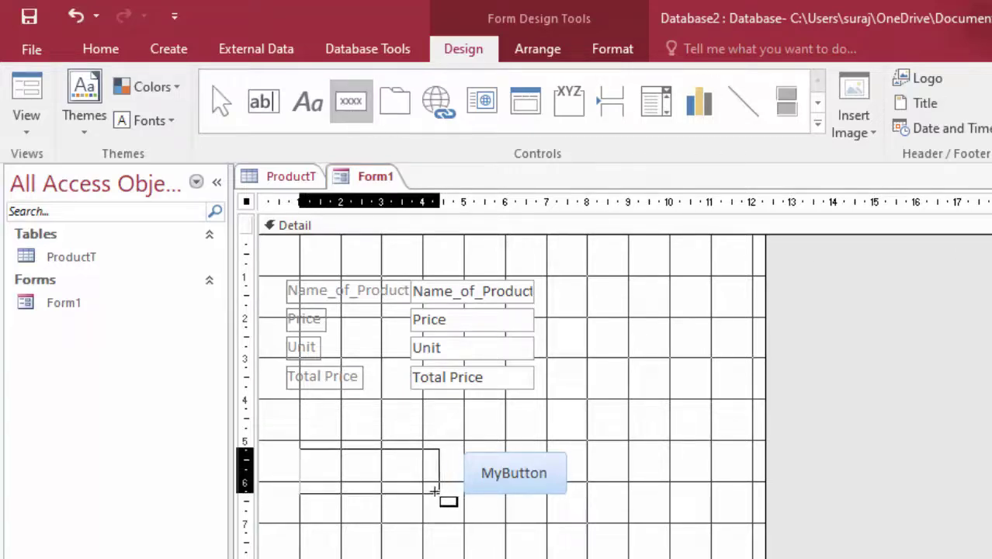
pyautogui.moveTo(435, 491); pyautogui.dragTo(405, 485)
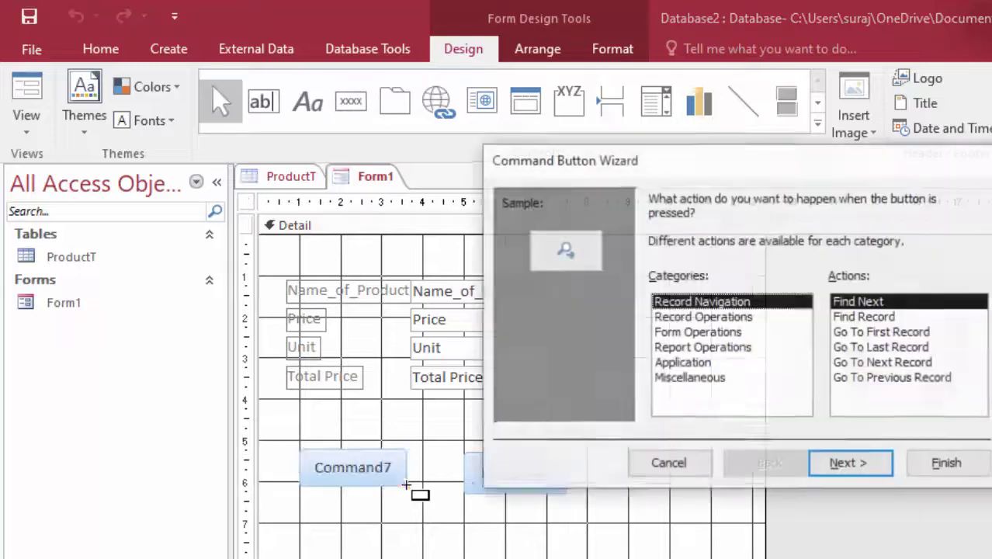
pyautogui.click(672, 469)
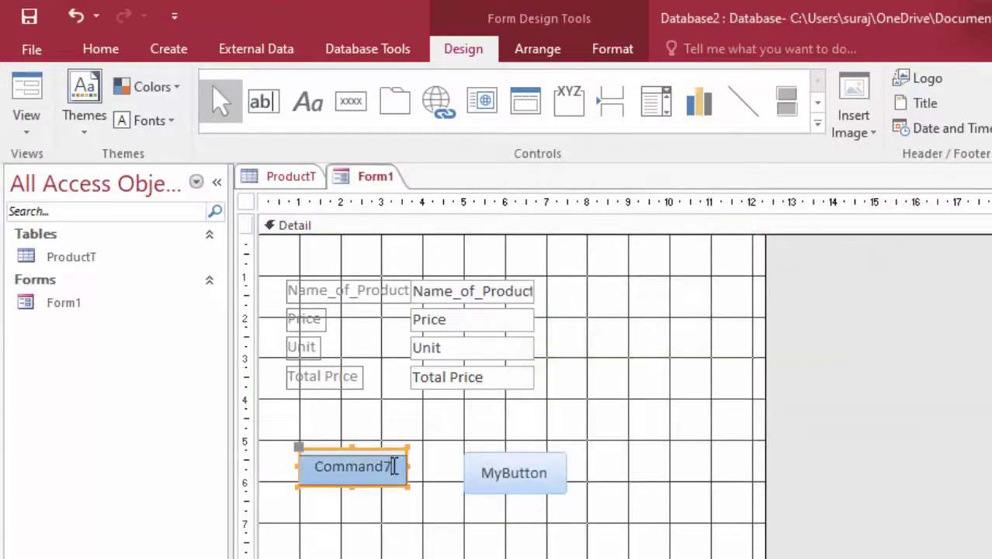
pyautogui.doubleClick(394, 465)
pyautogui.press('Delete')
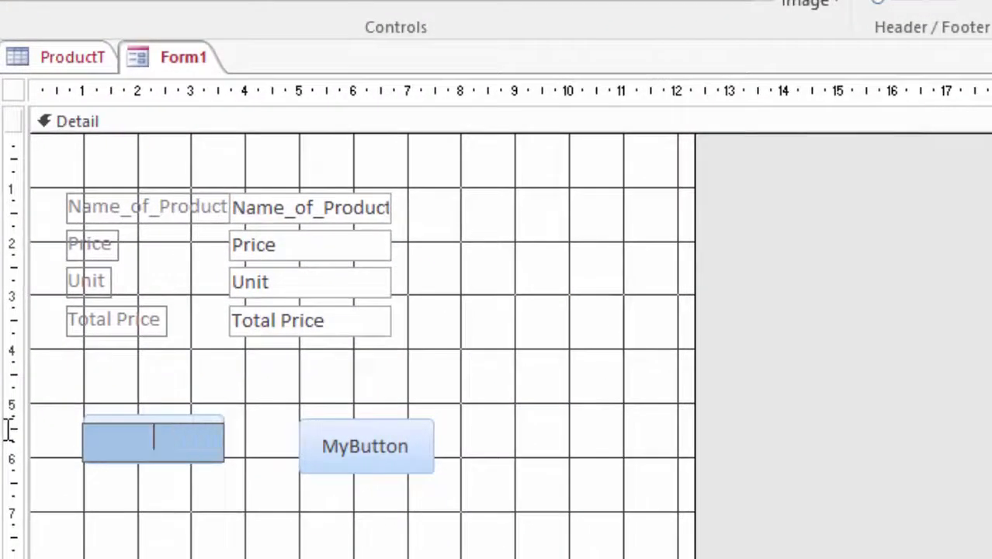
pyautogui.write('Na')
pyautogui.write('me')
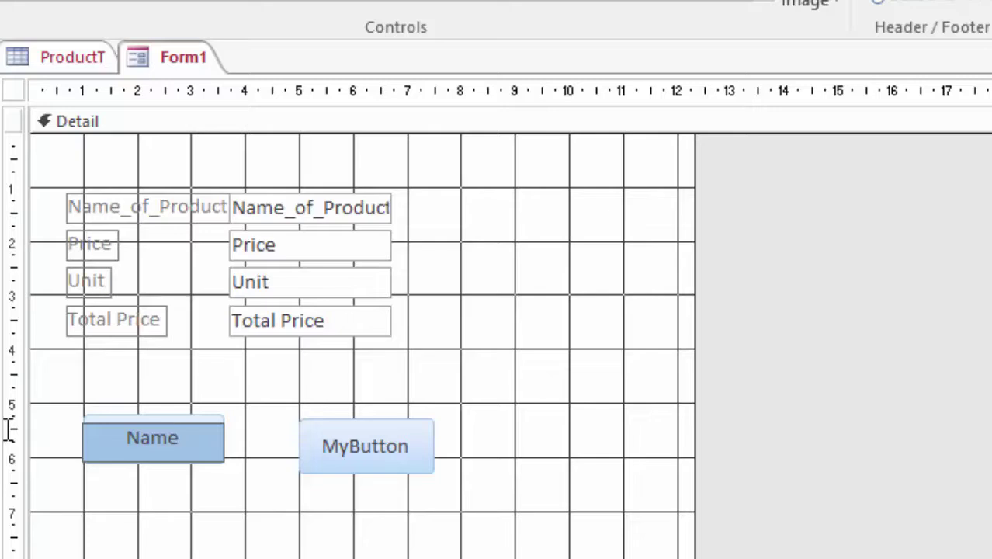
pyautogui.write('_of_')
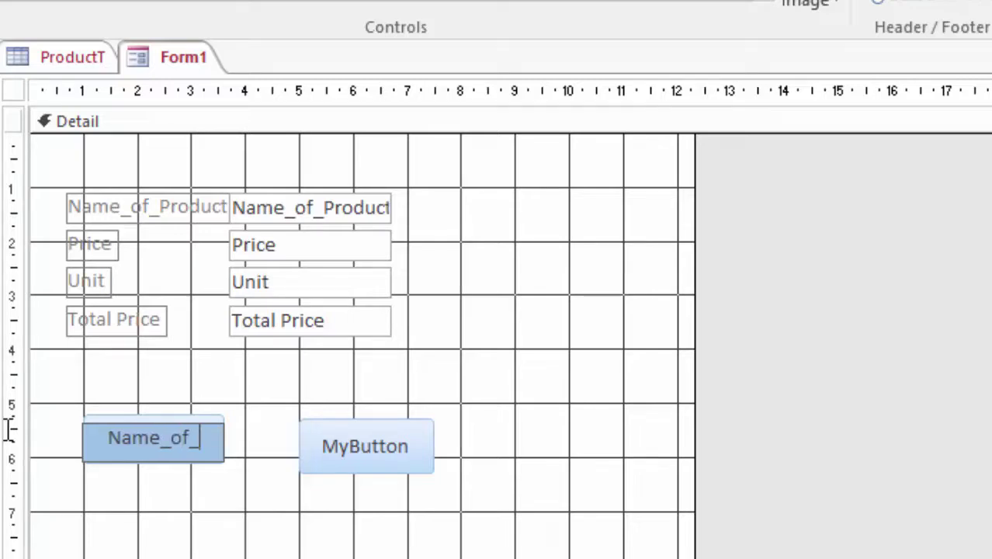
pyautogui.write('Pro')
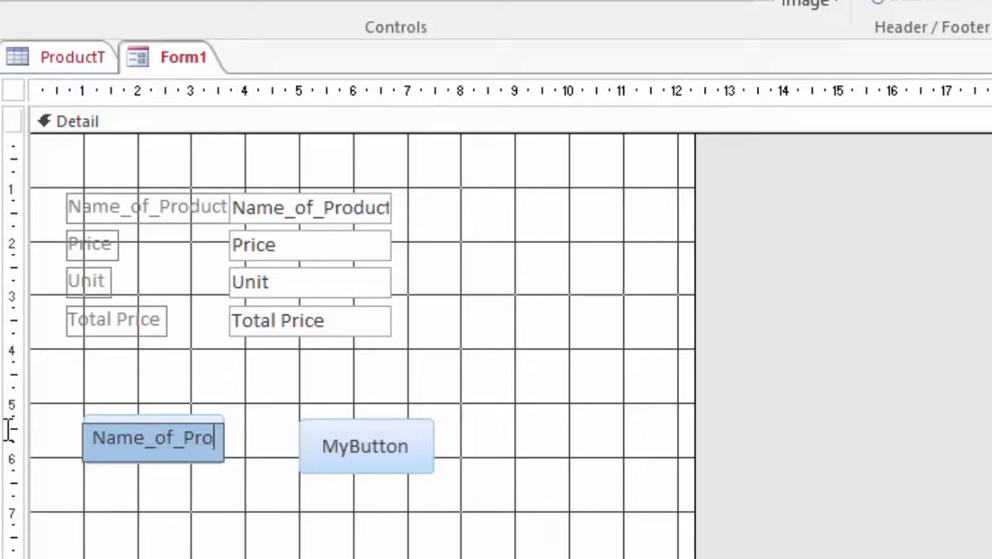
pyautogui.write('duct')
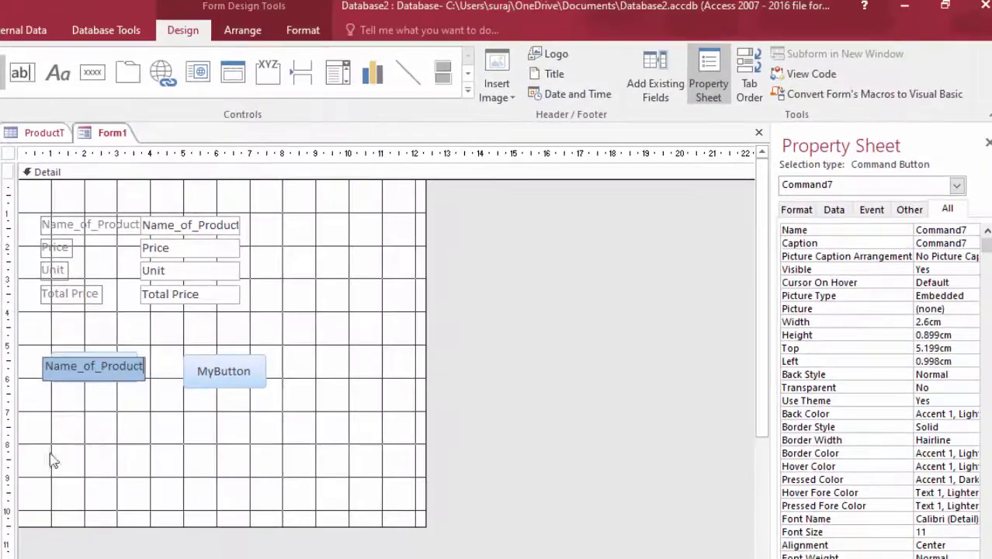
# Widen the Name_of_Product button so its caption fits on one line and fill it yellow.
pyautogui.click(103, 453)
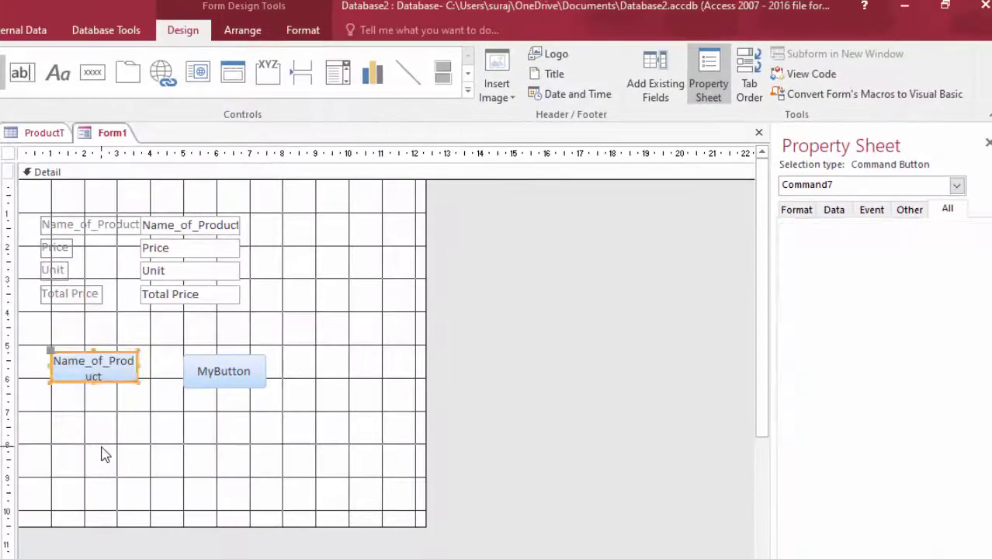
pyautogui.click(137, 379)
pyautogui.moveTo(137, 378); pyautogui.dragTo(170, 378)
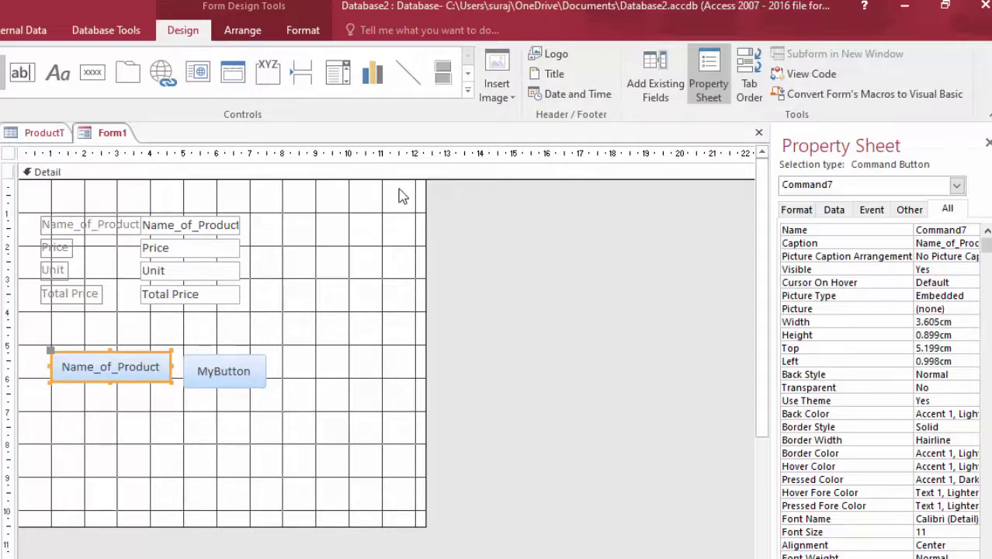
pyautogui.click(2, 30)
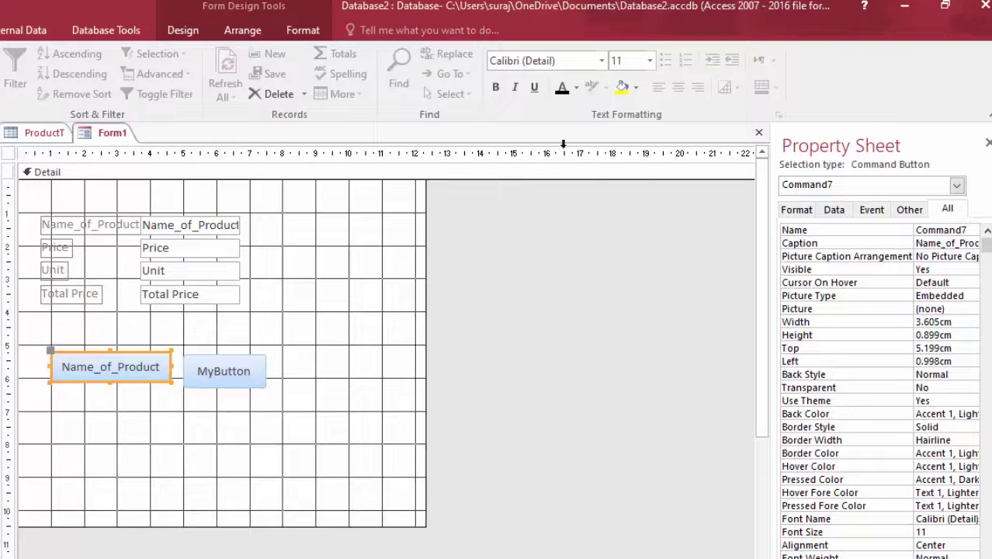
pyautogui.click(635, 87)
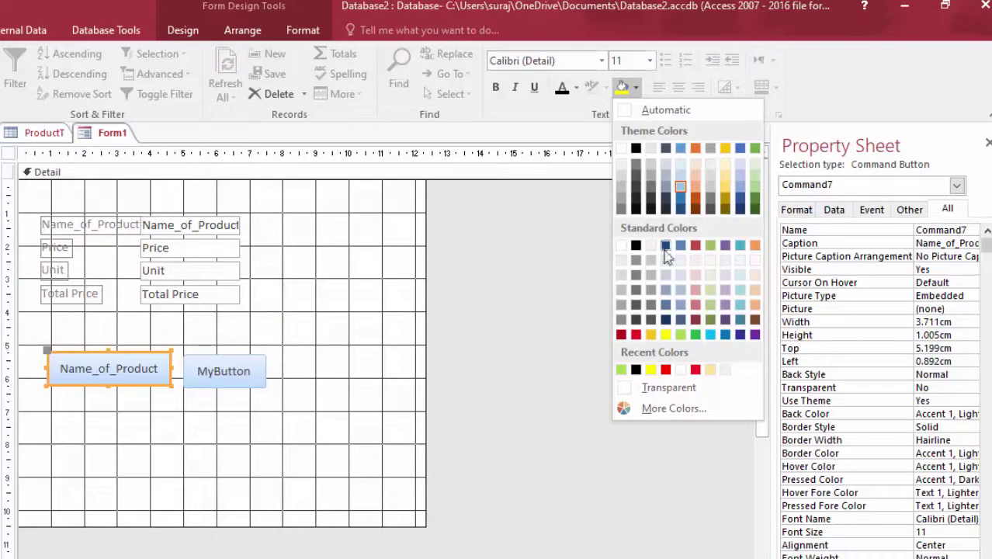
pyautogui.click(665, 335)
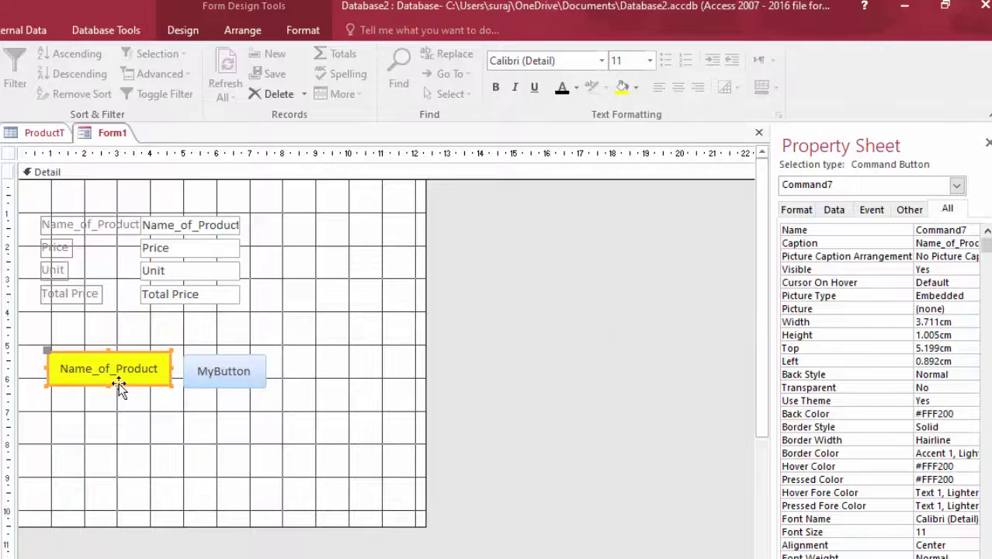
# Give MyButton a light tan (#FEE599) back color.
pyautogui.click(245, 388)
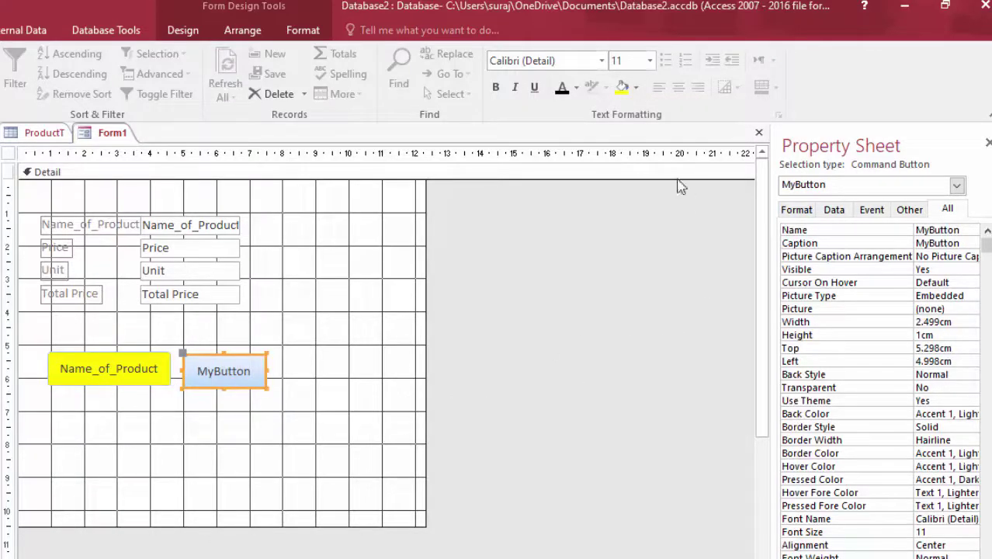
pyautogui.click(638, 88)
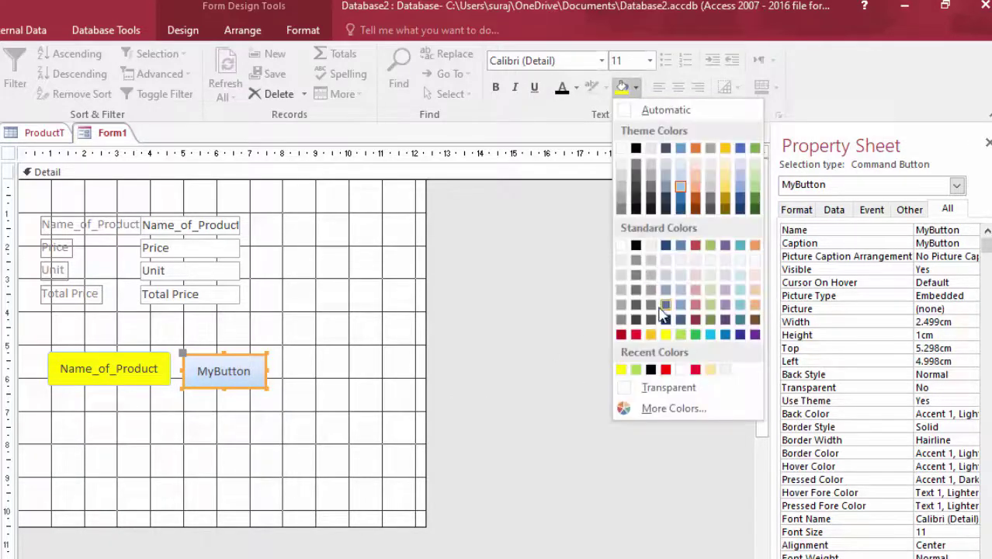
pyautogui.click(711, 371)
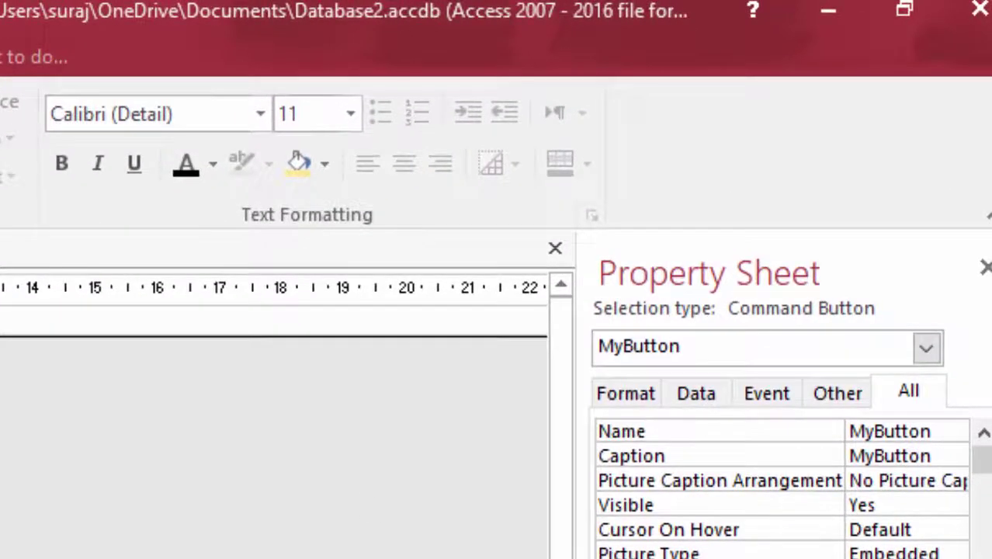
# Replace the yellow button's Name property Command7 with Name_of_Product.
pyautogui.press('Tab')
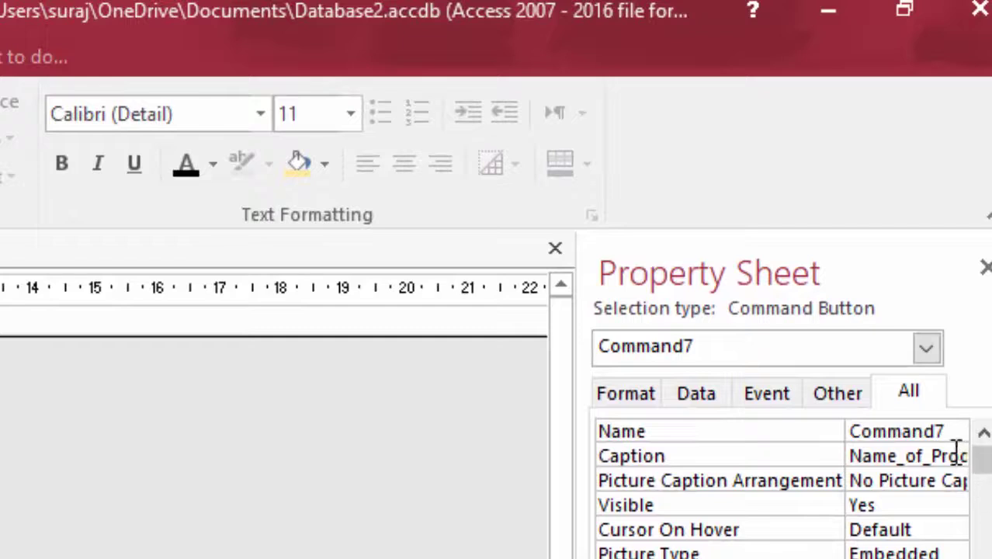
pyautogui.moveTo(946, 432); pyautogui.dragTo(922, 431)
pyautogui.click(649, 433)
pyautogui.press('Delete')
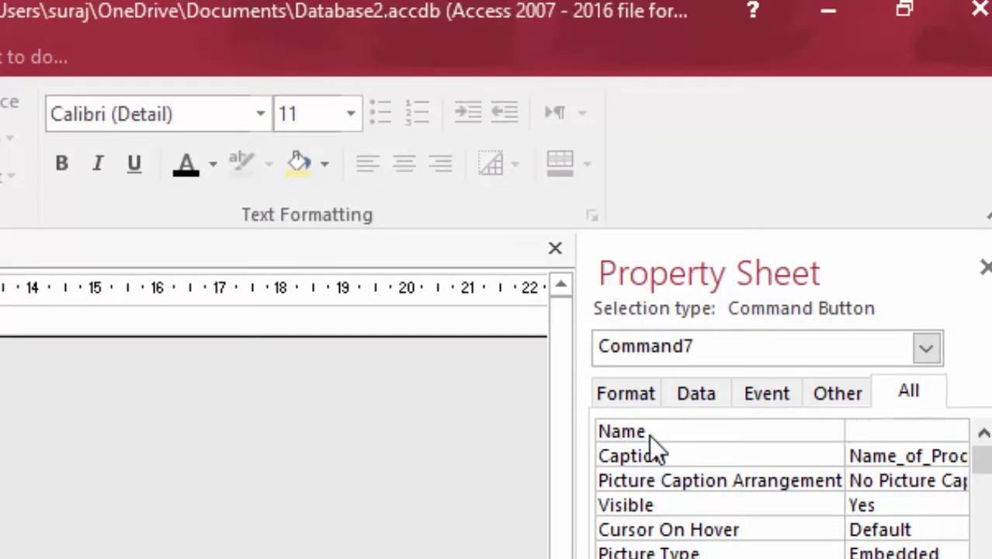
pyautogui.write('Nam')
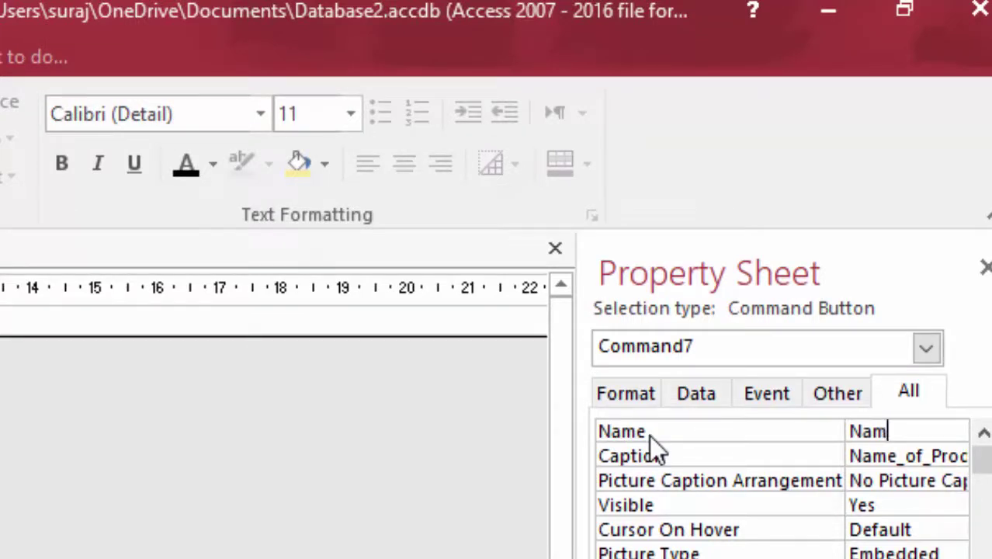
pyautogui.write('e_of_Pr')
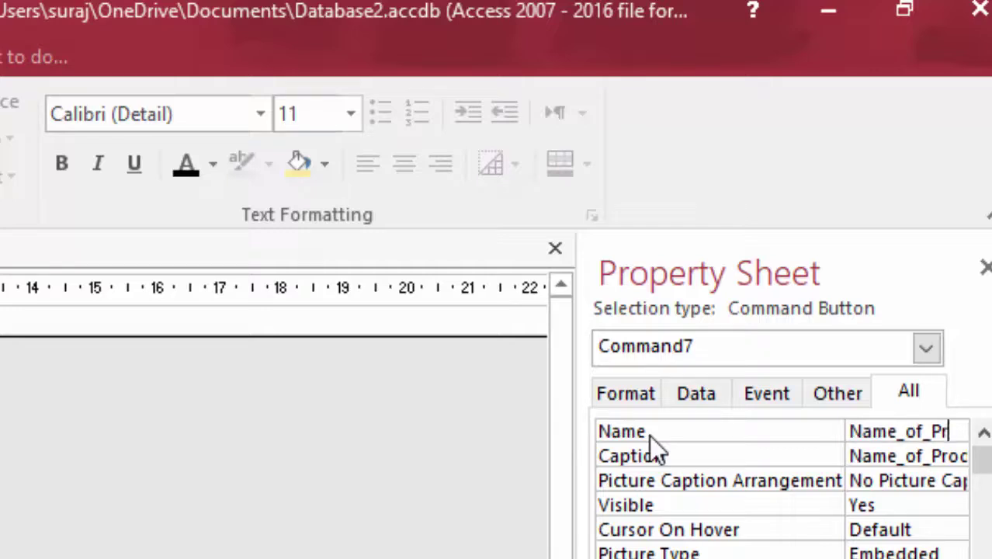
pyautogui.write('duct')
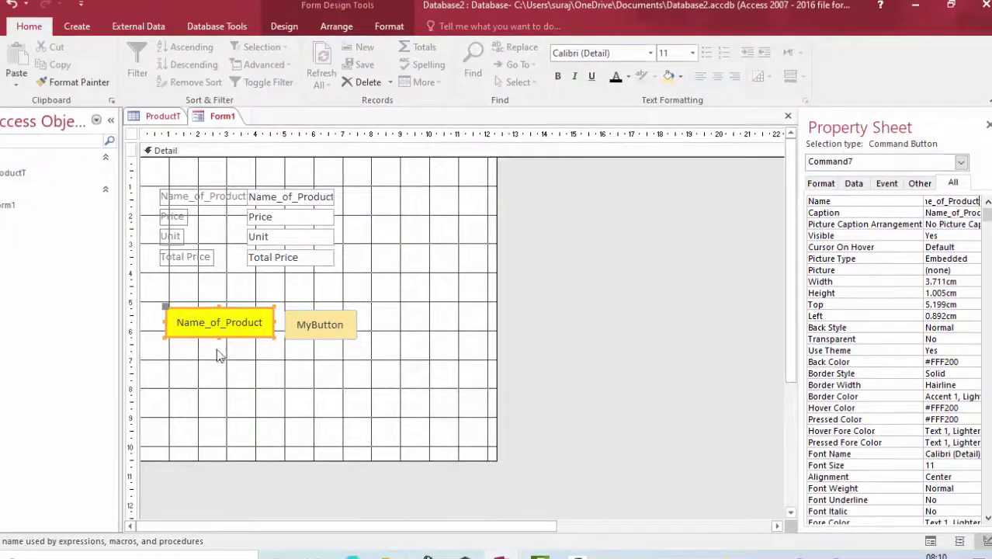
pyautogui.click(235, 394)
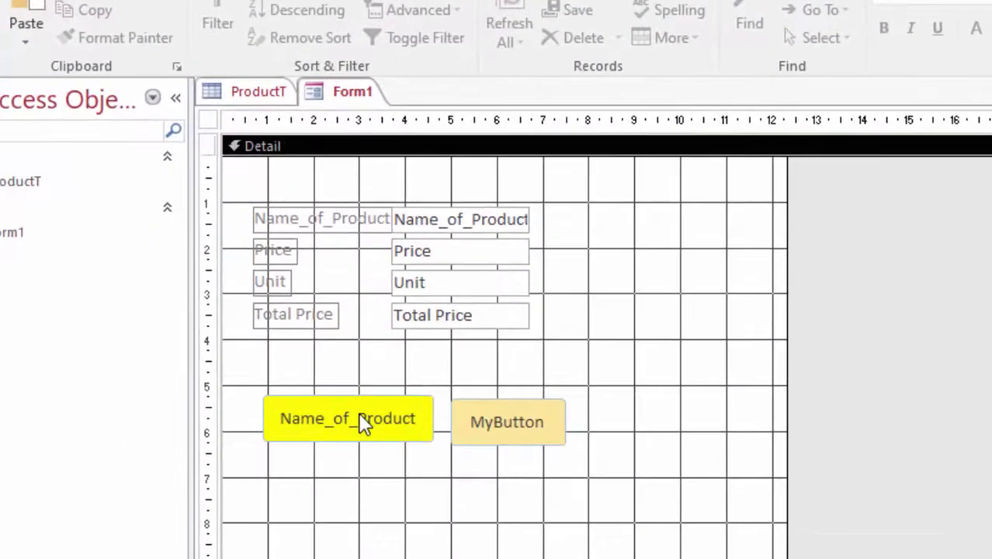
# Build a Code Builder click procedure for the yellow button containing MsgBox Name_of_Product.
pyautogui.click(241, 330)
pyautogui.rightClick(361, 413)
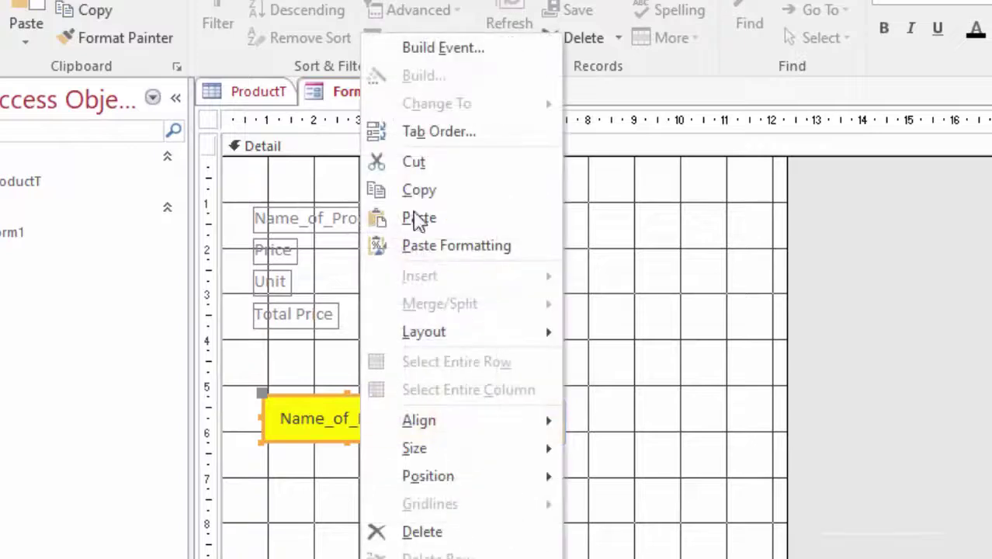
pyautogui.click(439, 49)
pyautogui.click(698, 159)
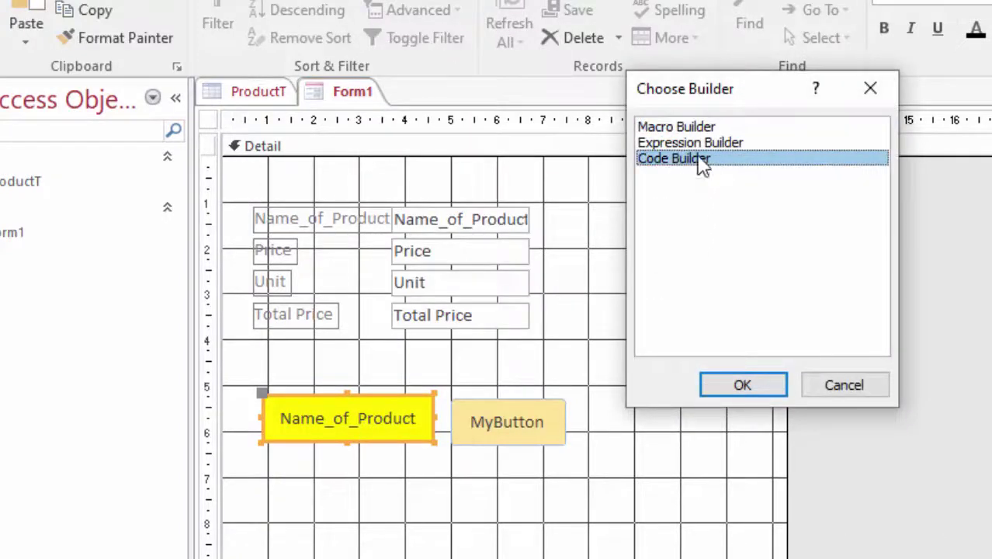
pyautogui.click(776, 388)
pyautogui.write('Ms')
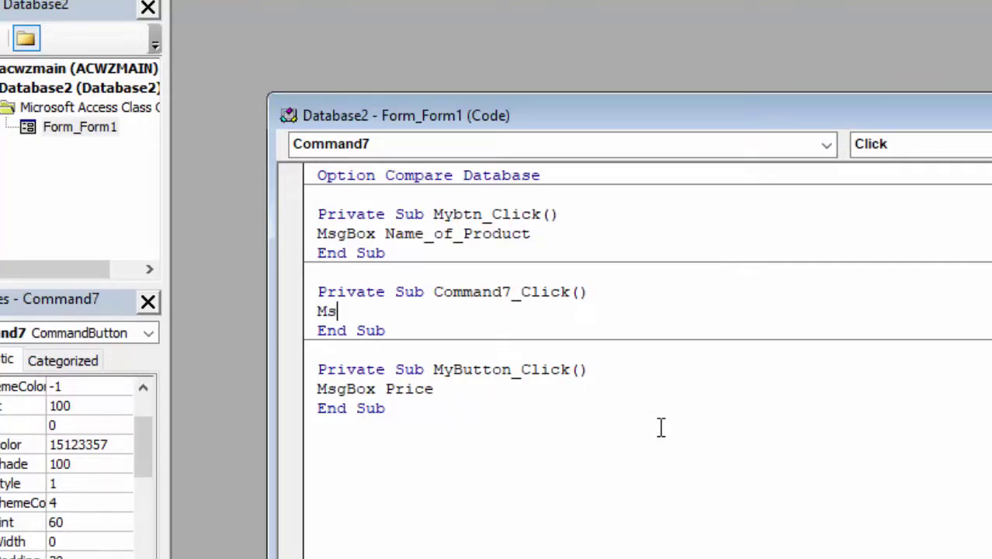
pyautogui.write('g')
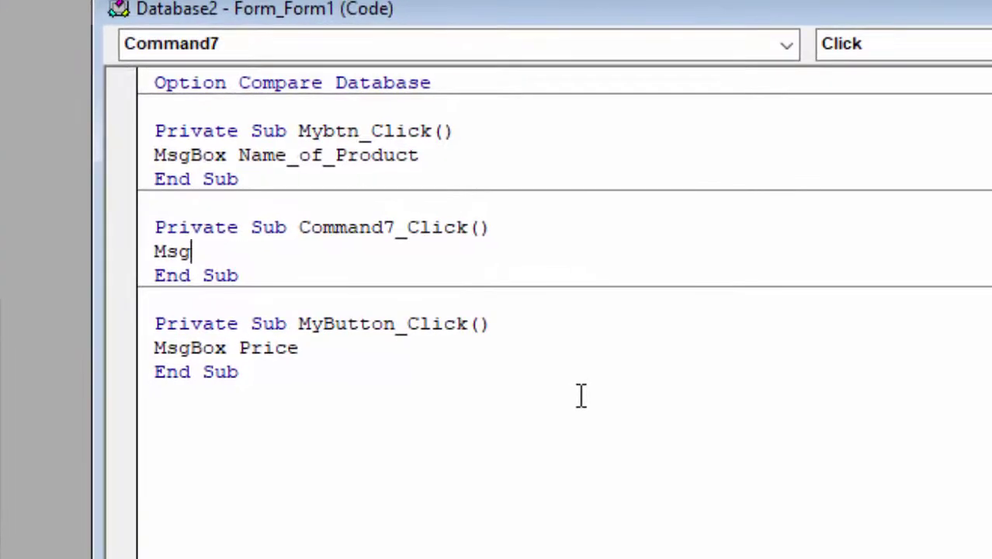
pyautogui.write('Box')
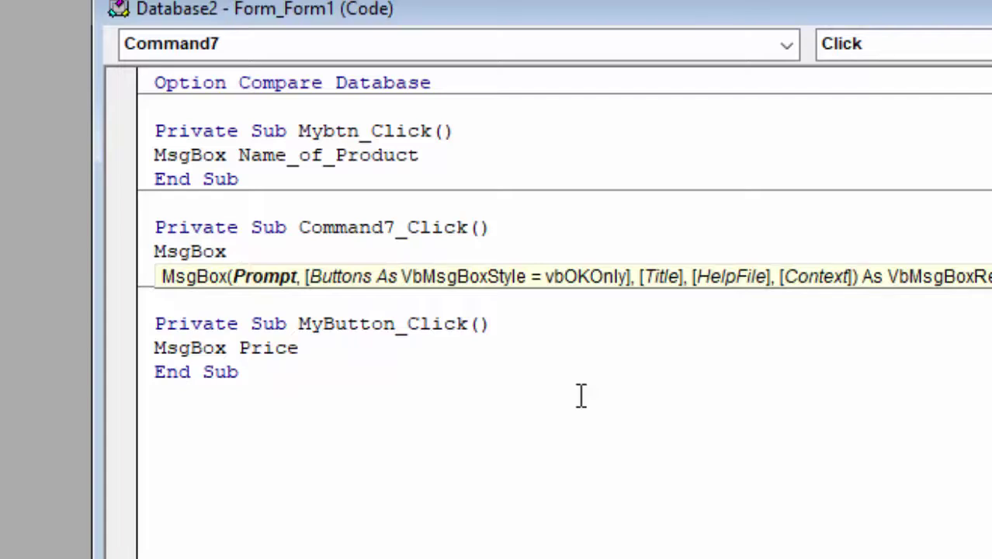
pyautogui.write(' Nam')
pyautogui.write('e_of_P')
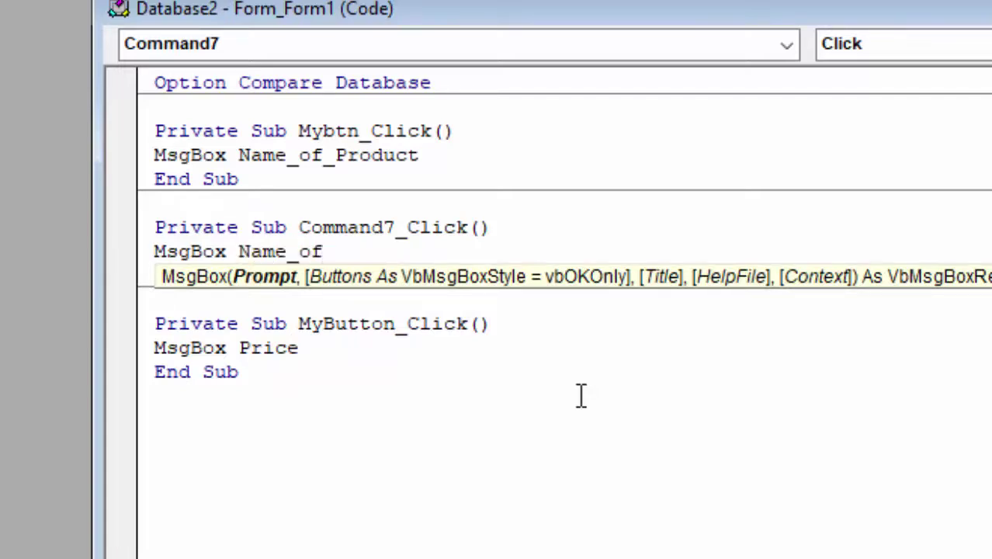
pyautogui.write('ro')
pyautogui.write('duct')
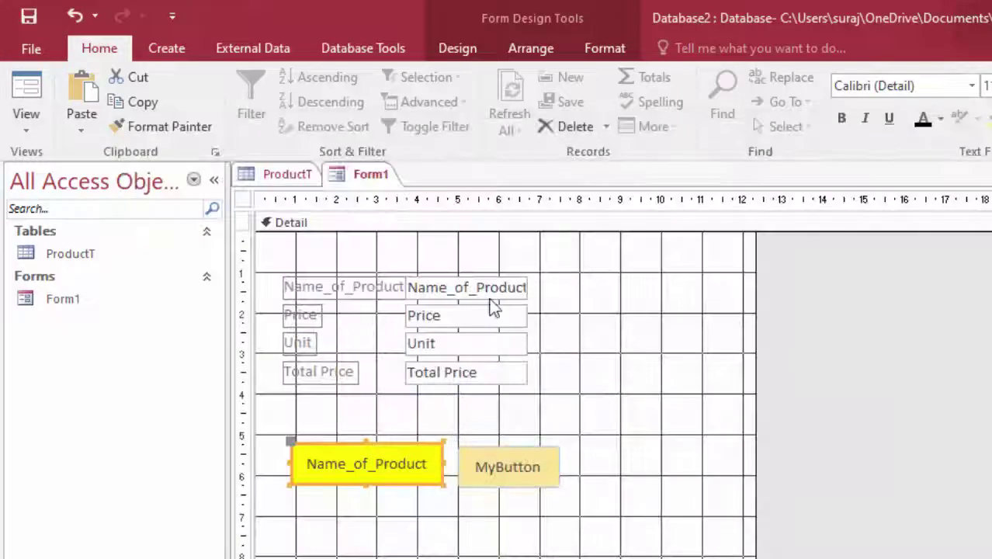
# In Form View, test the yellow button, which shows the product name 'Keyboard'.
pyautogui.click(23, 92)
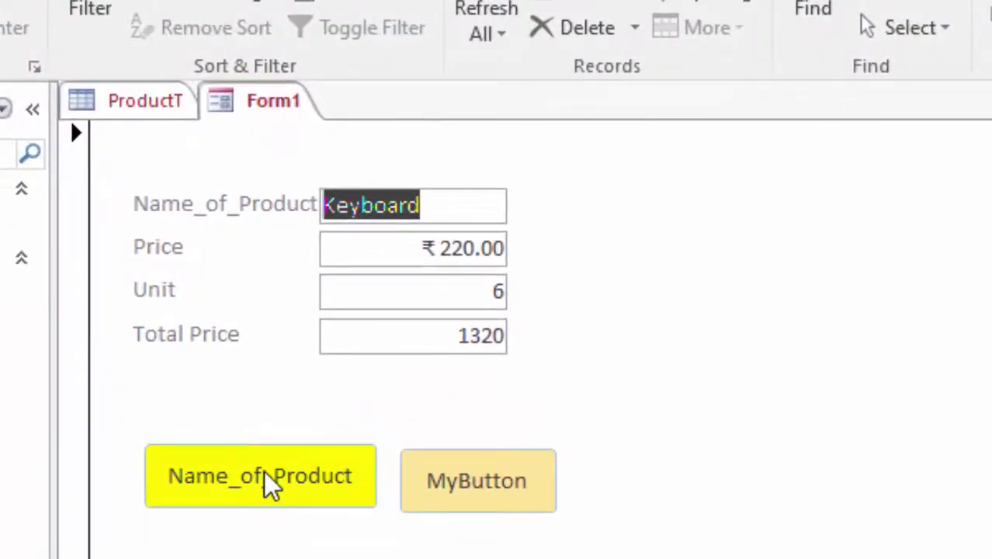
pyautogui.click(441, 209)
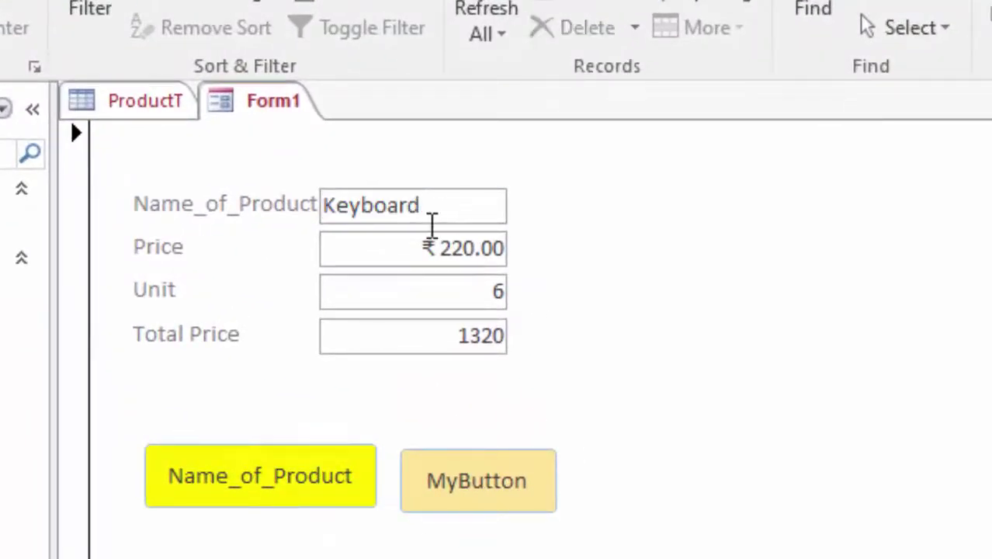
pyautogui.click(306, 479)
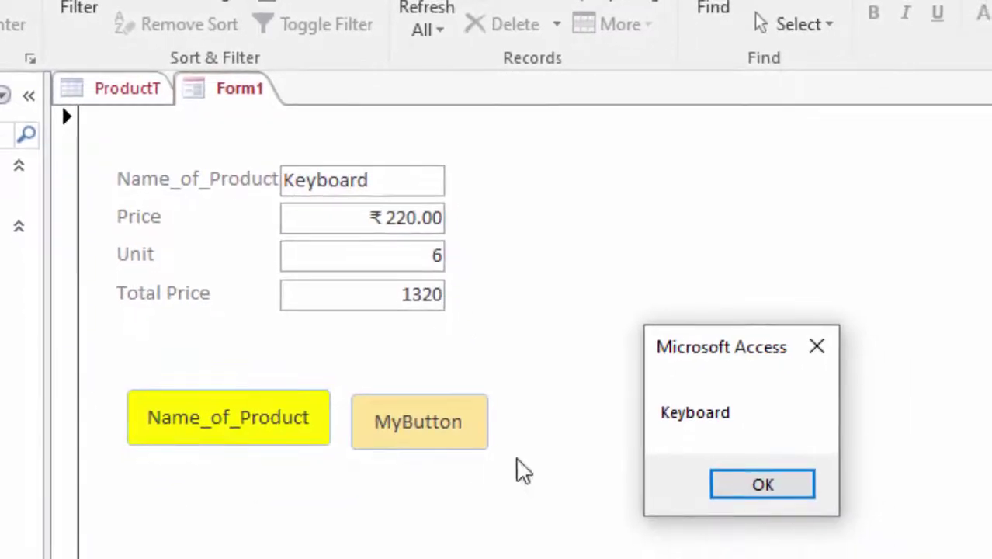
pyautogui.click(776, 488)
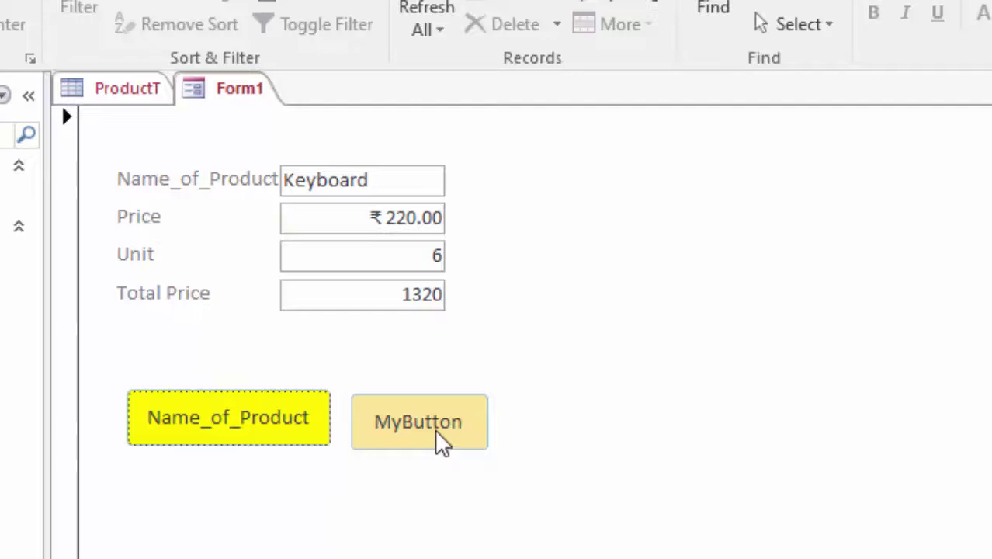
# Test MyButton on the same record, which reports the price 220.
pyautogui.click(361, 213)
pyautogui.moveTo(361, 213); pyautogui.dragTo(438, 215)
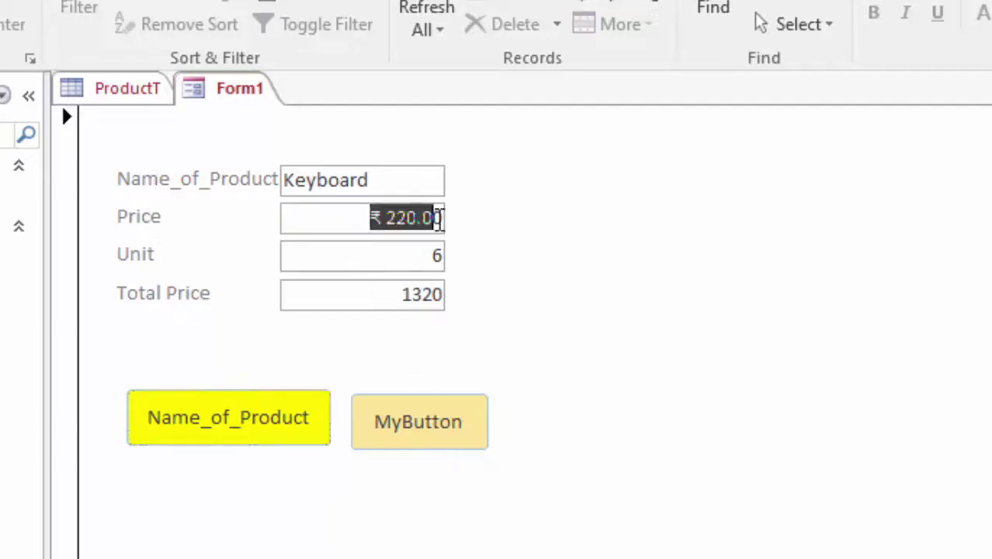
pyautogui.click(433, 434)
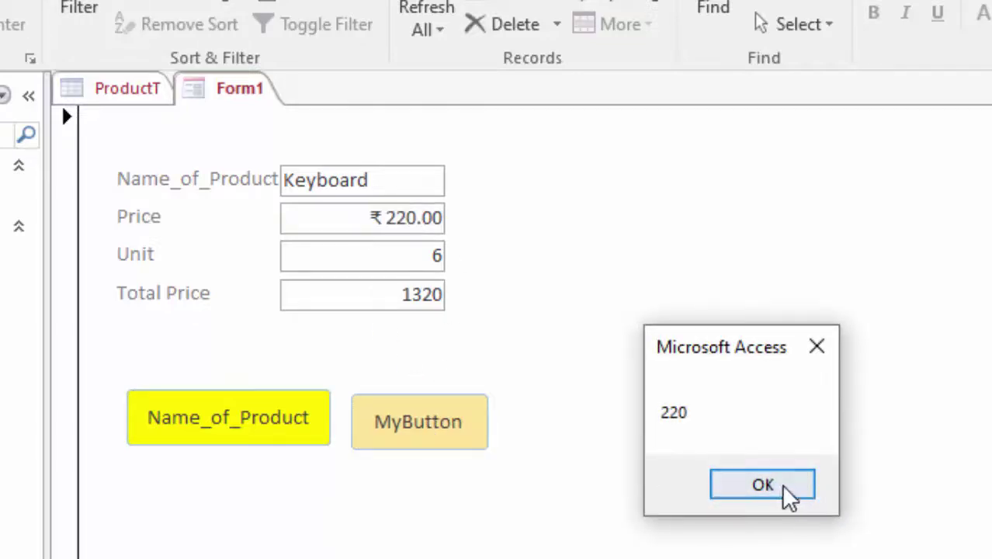
pyautogui.click(790, 489)
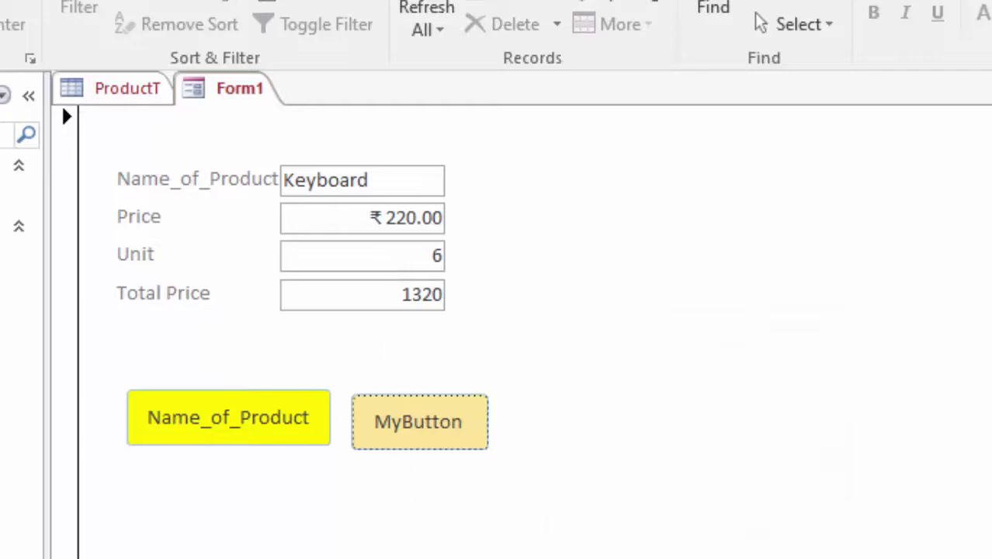
# On the next record, confirm the yellow button shows 'Lenovo Laptop'.
pyautogui.scroll(-1, 353, 407)
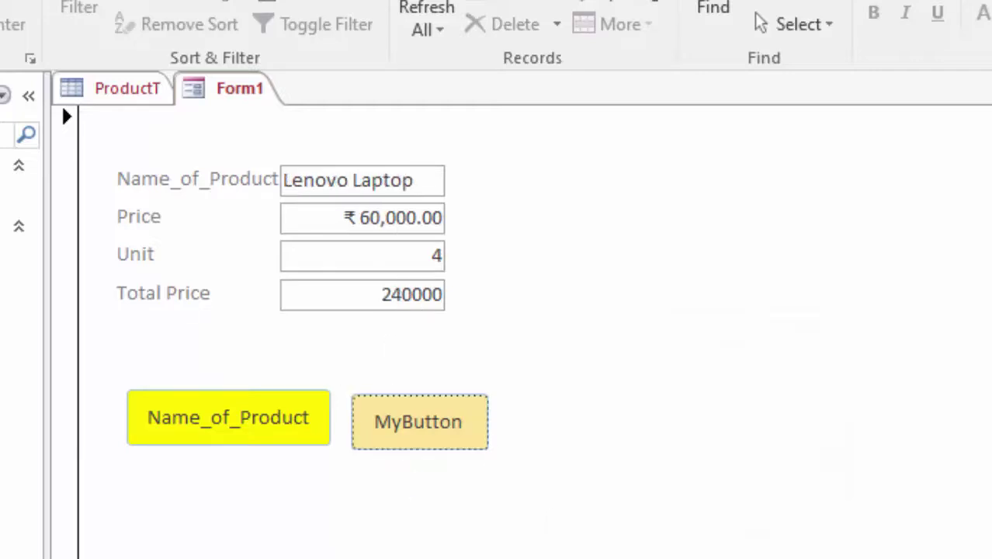
pyautogui.click(226, 435)
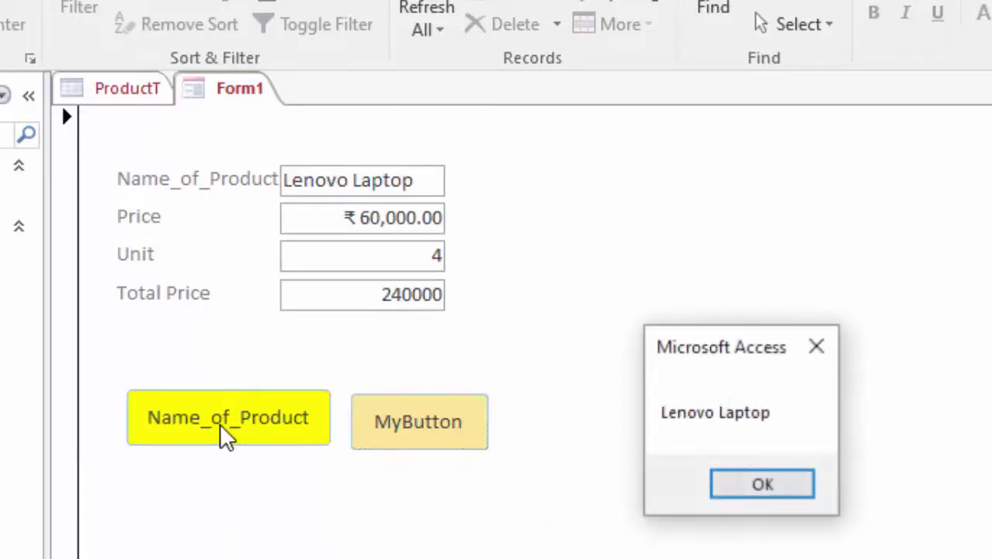
pyautogui.click(755, 487)
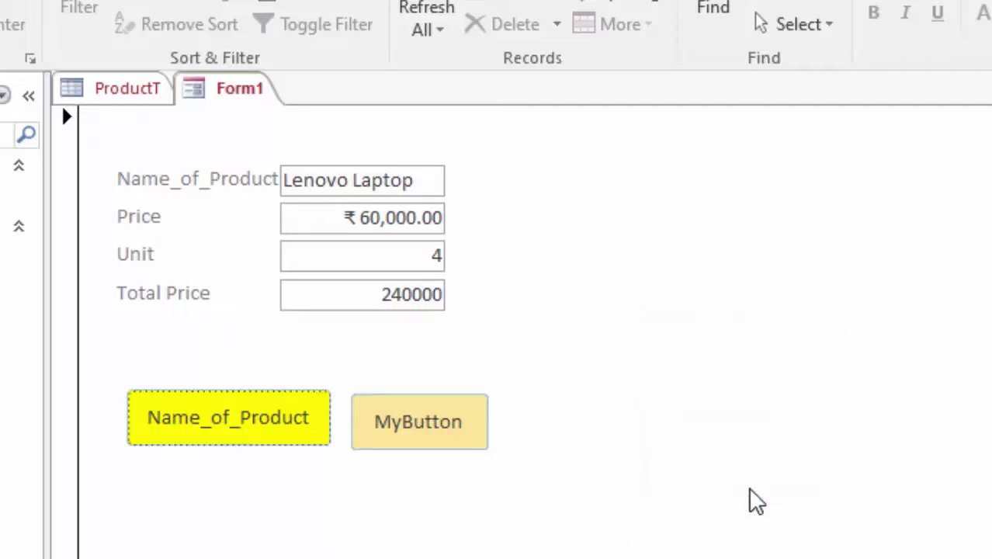